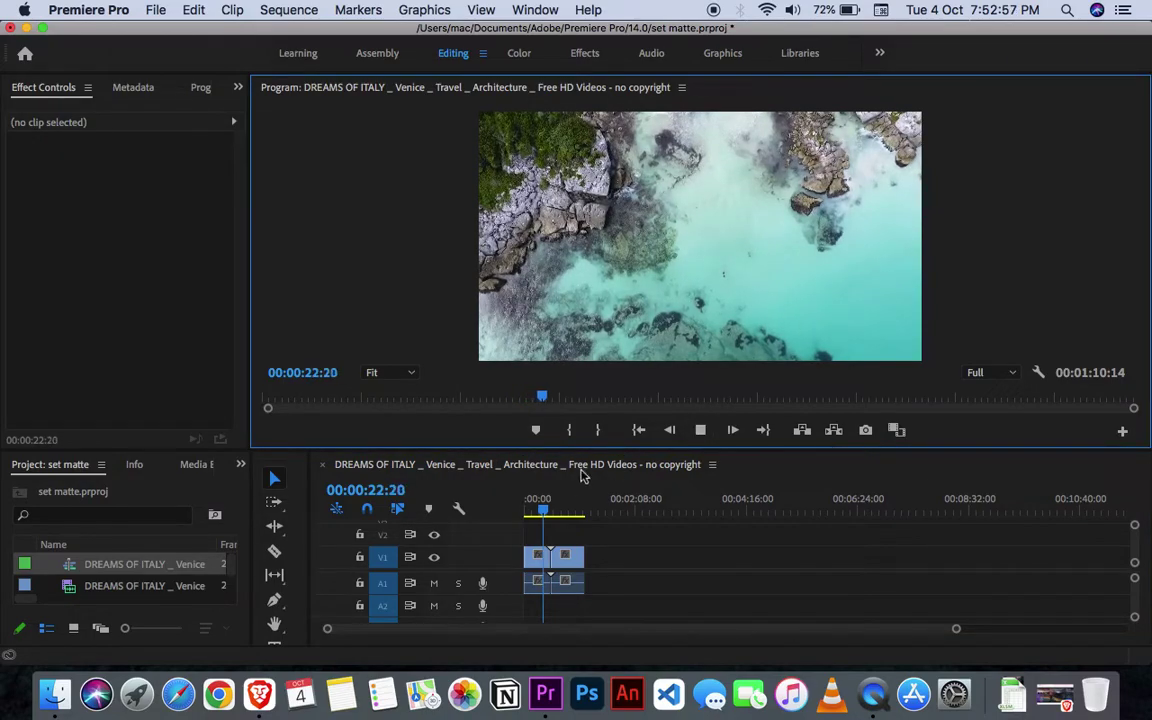
Park the playhead at 00:00:20:22 and select the DREAMS OF ITALY clip on V1 in the enlarged timeline
left_click(545, 513)
mouse_move(545, 513)
left_mouse_down()
mouse_move(566, 513)
mouse_move(532, 513)
mouse_move(590, 512)
mouse_move(543, 512)
left_mouse_up()
left_click_drag(965, 627, 750, 557)
left_click(750, 557)
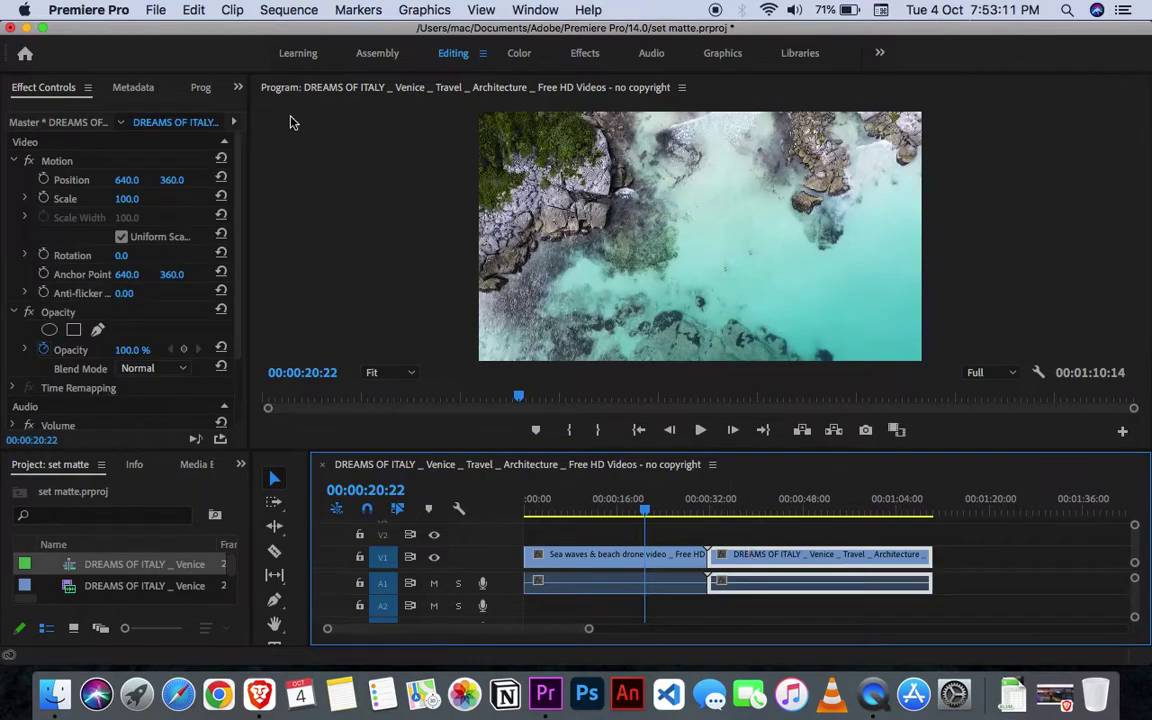
Open the Brushes folder inside Brush Transitions from the desktop's Assets in premerie pro folder, going through PreProduction RAW
left_click(25, 28)
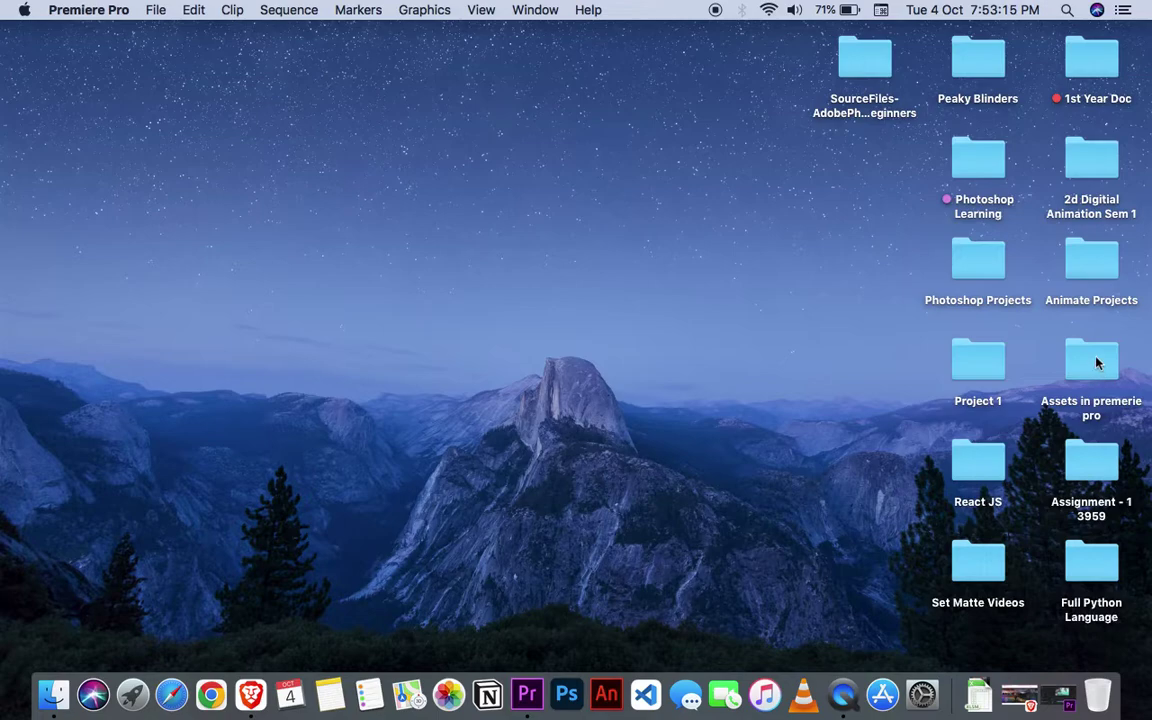
left_click(1094, 362)
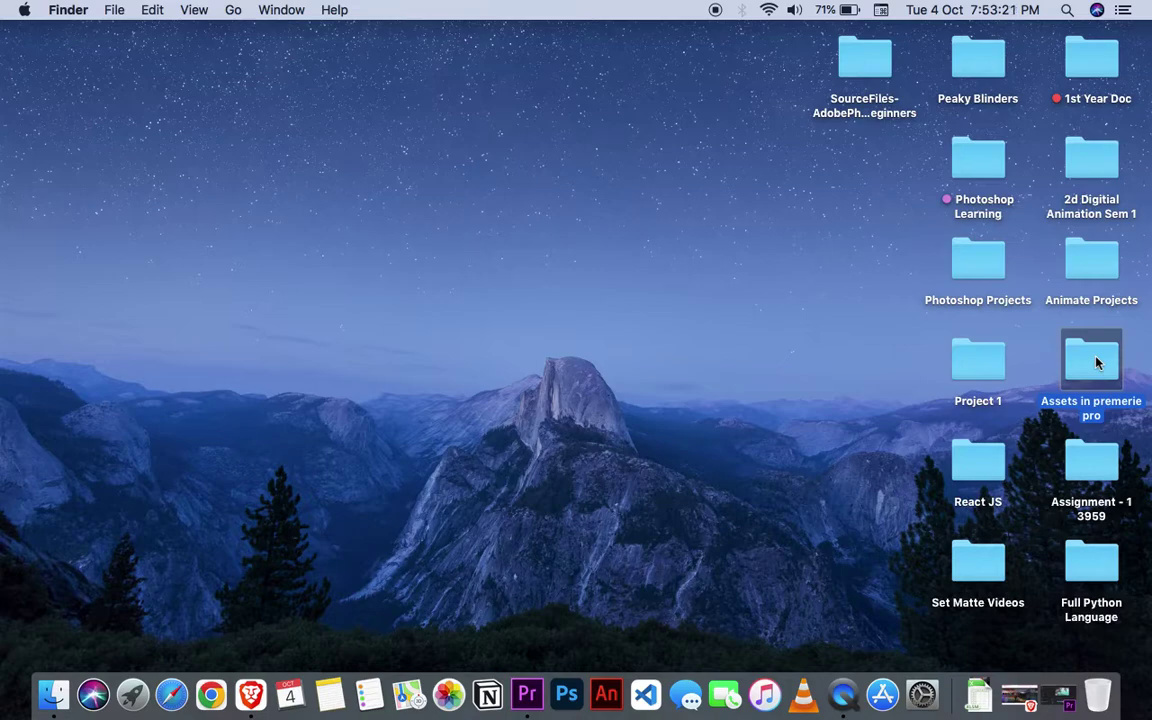
double_click(1096, 362)
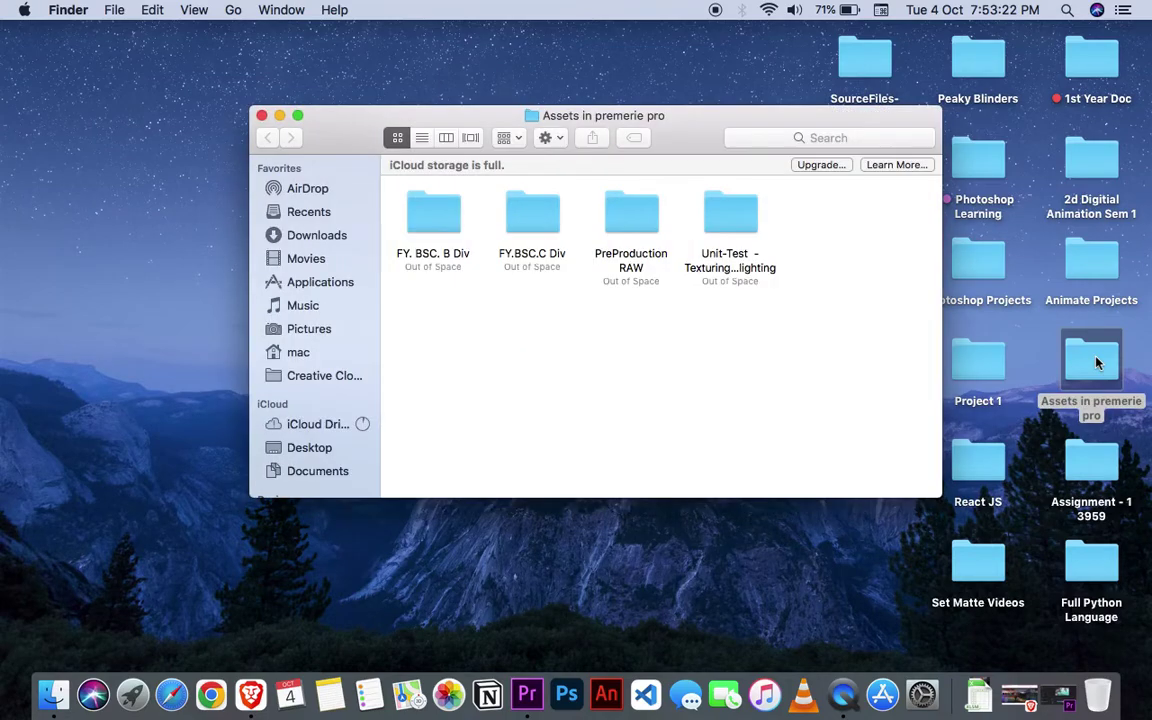
double_click(645, 217)
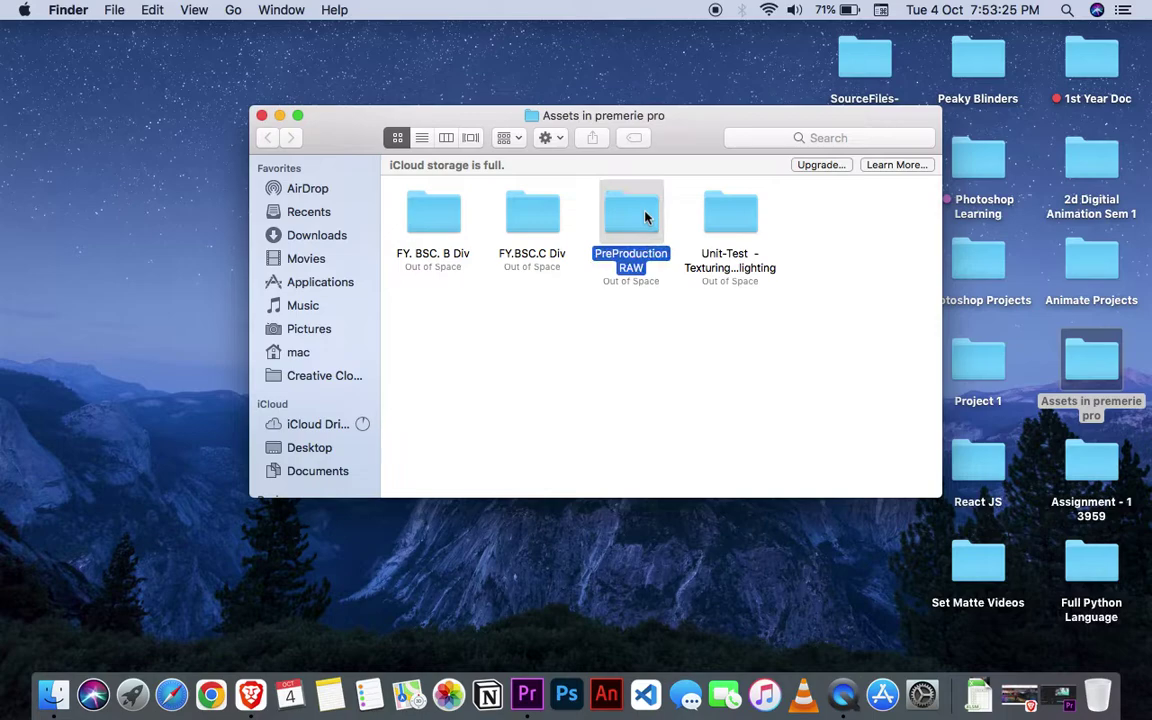
double_click(612, 206)
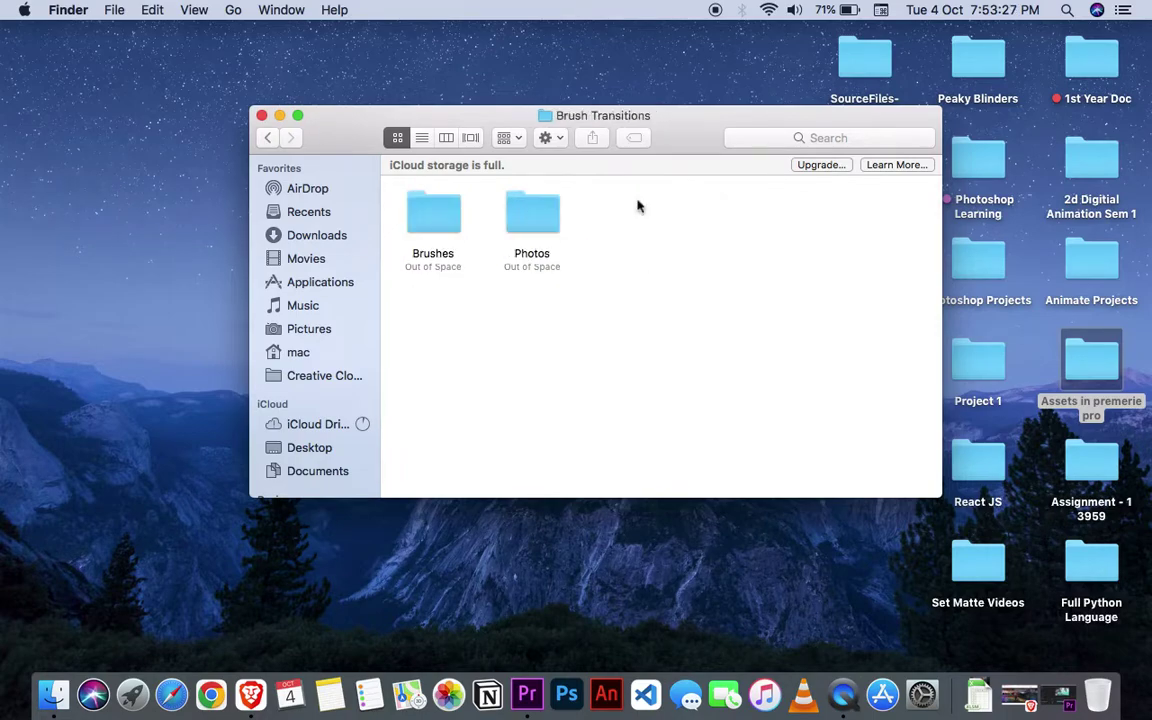
left_click(433, 212)
double_click(433, 212)
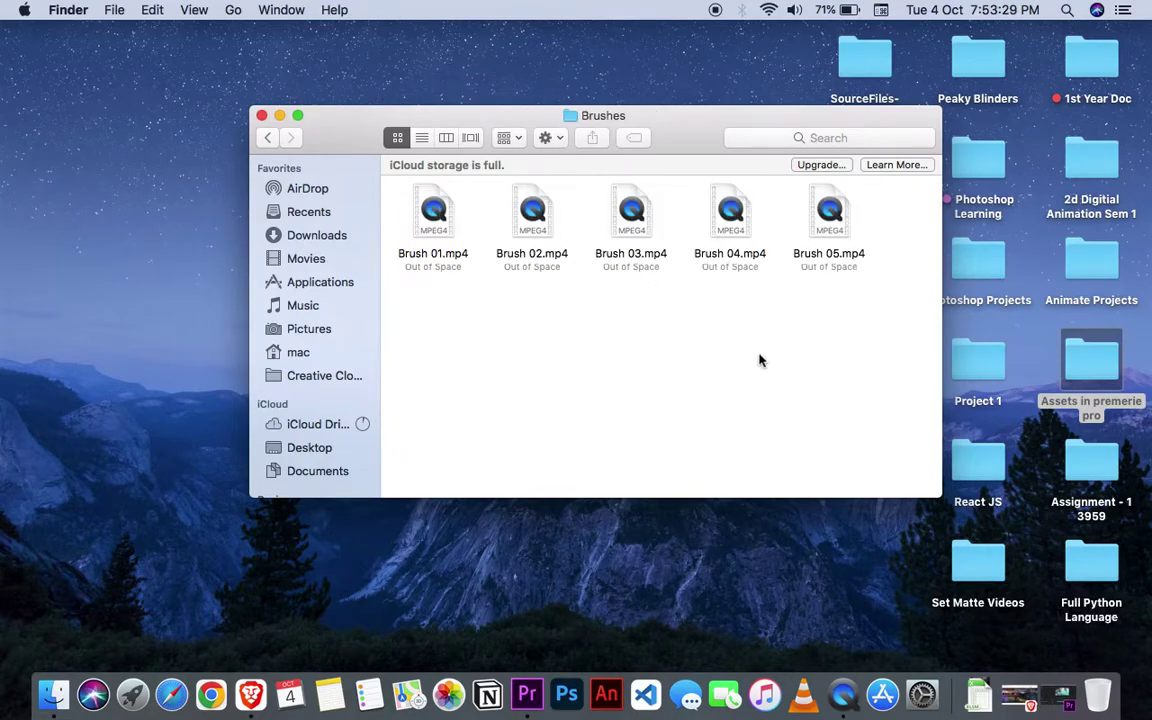
Arrange the windows so that the Finder Brushes folder floats in front of the Premiere Pro project
left_click(1053, 690)
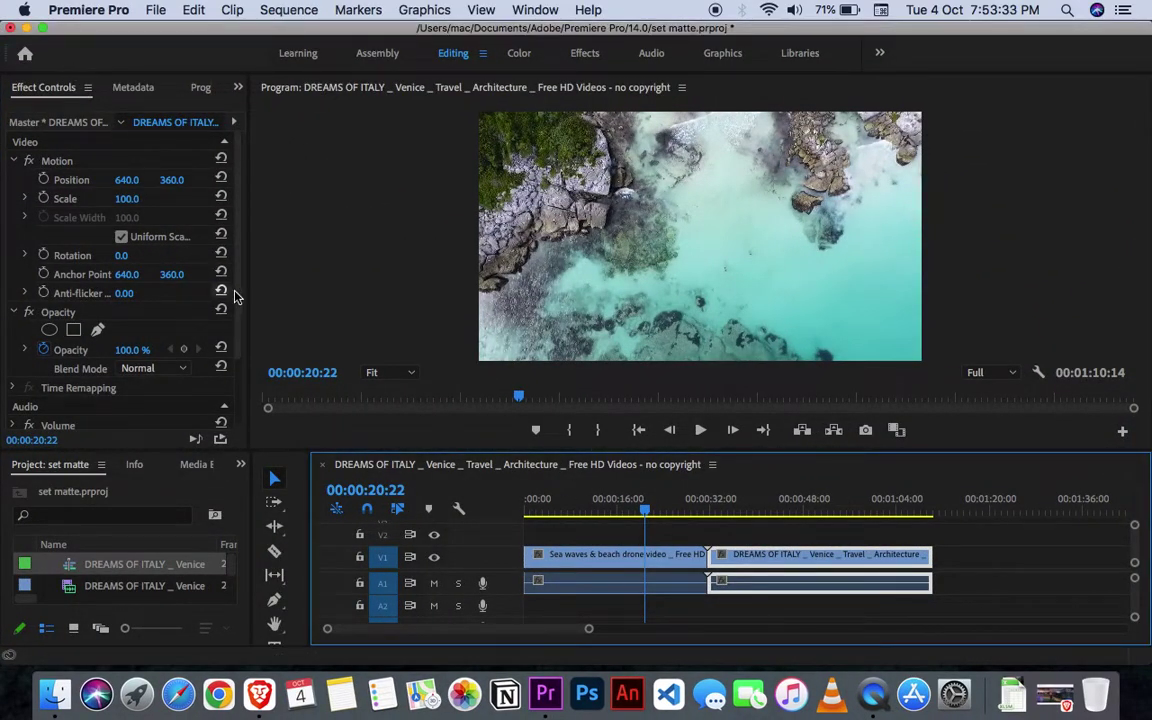
key("super+Tab")
key("super+Tab")
key("super+Tab")
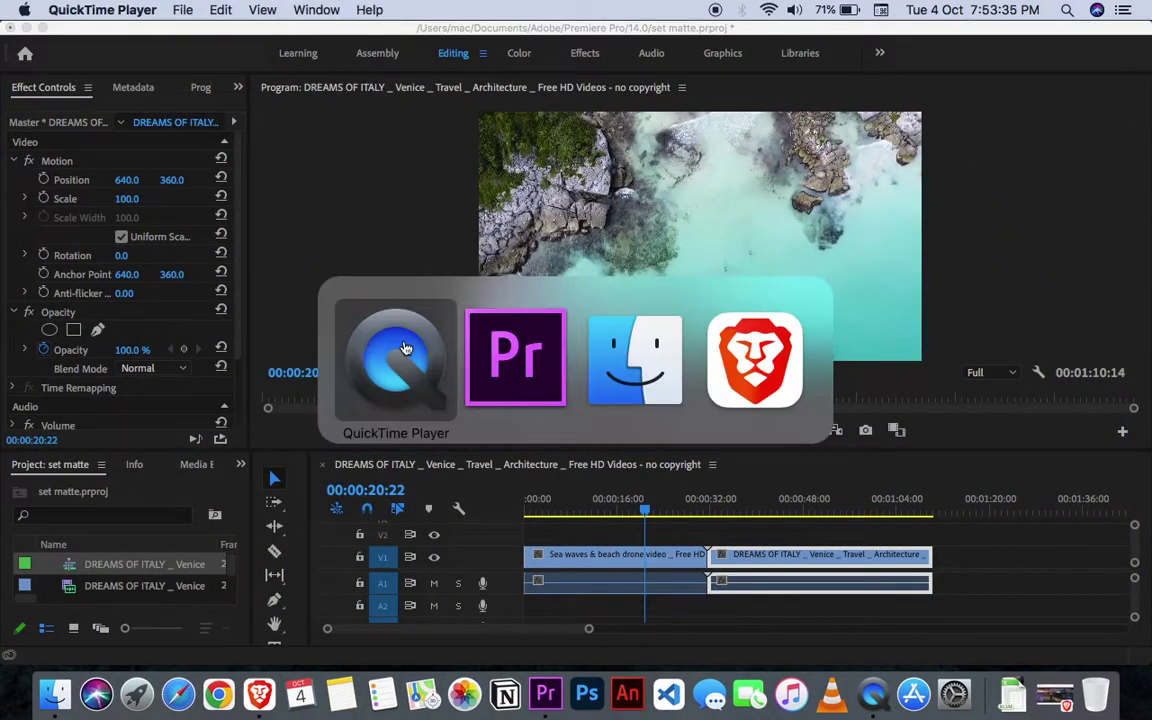
key("super+Tab")
key("Tab")
left_click(405, 347)
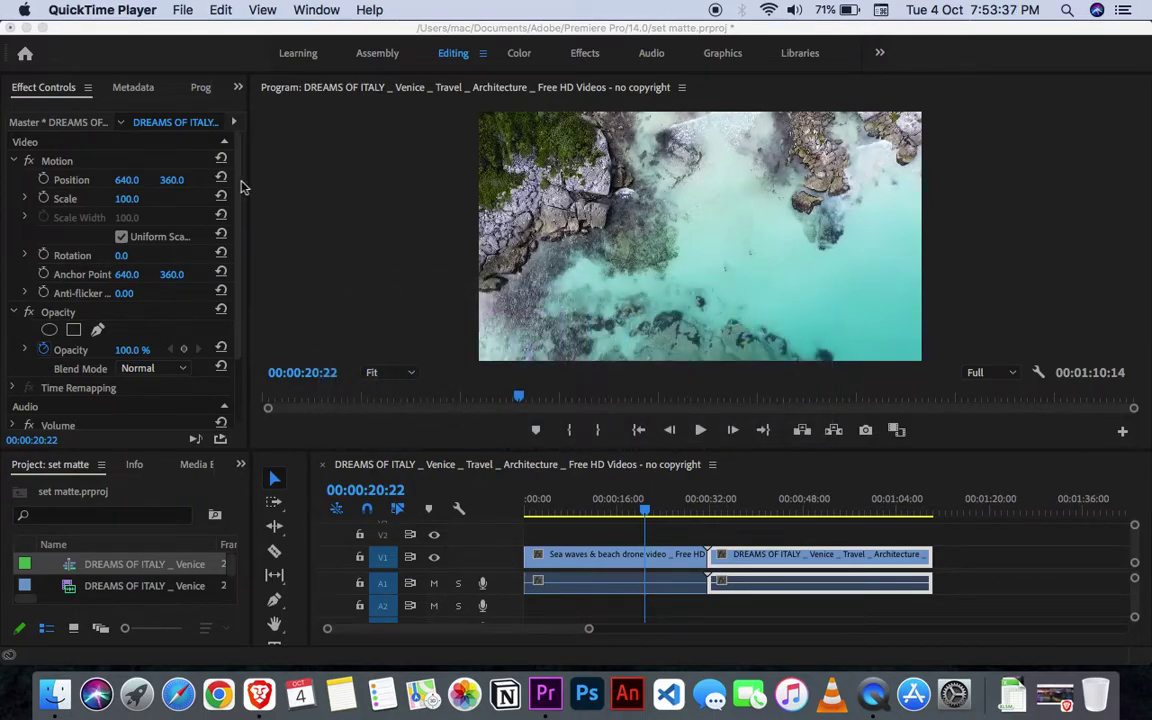
left_click(26, 27)
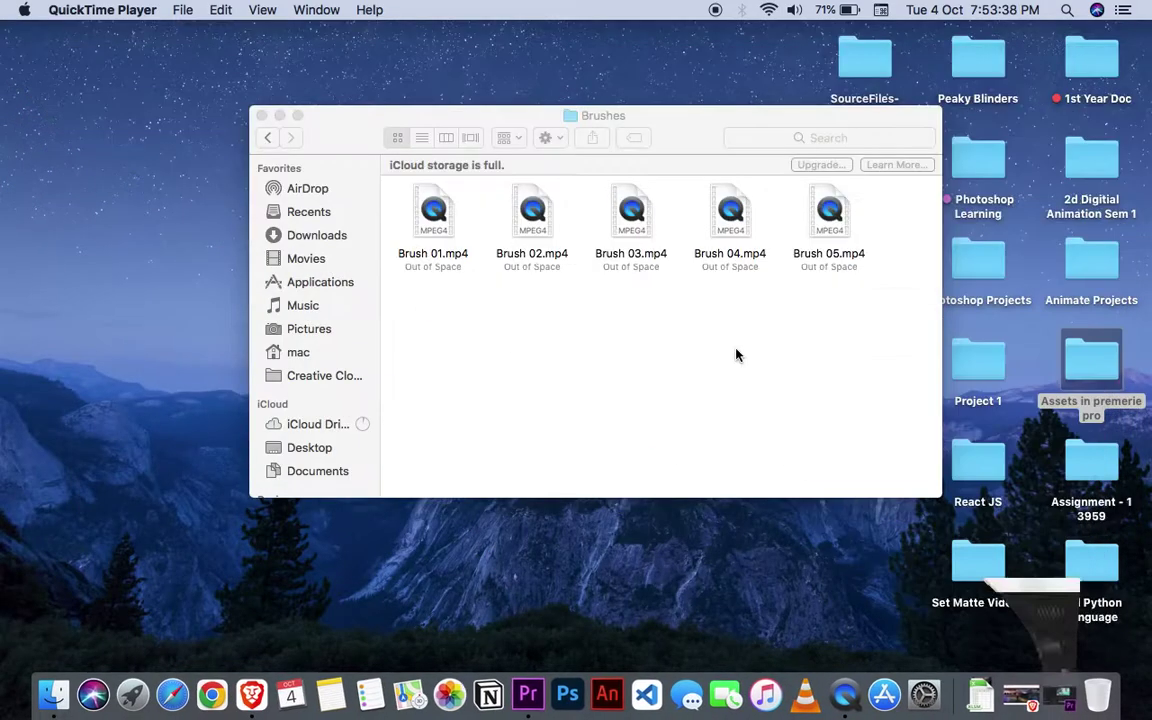
left_click(280, 116)
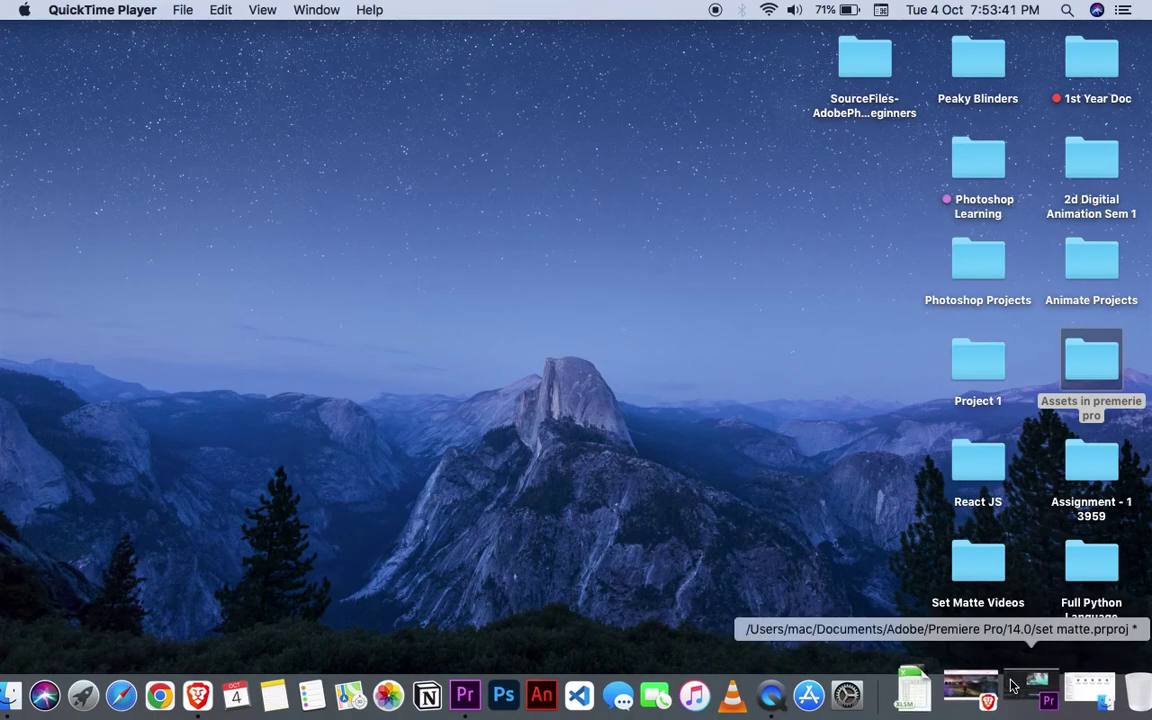
left_click(1012, 686)
left_click(1078, 688)
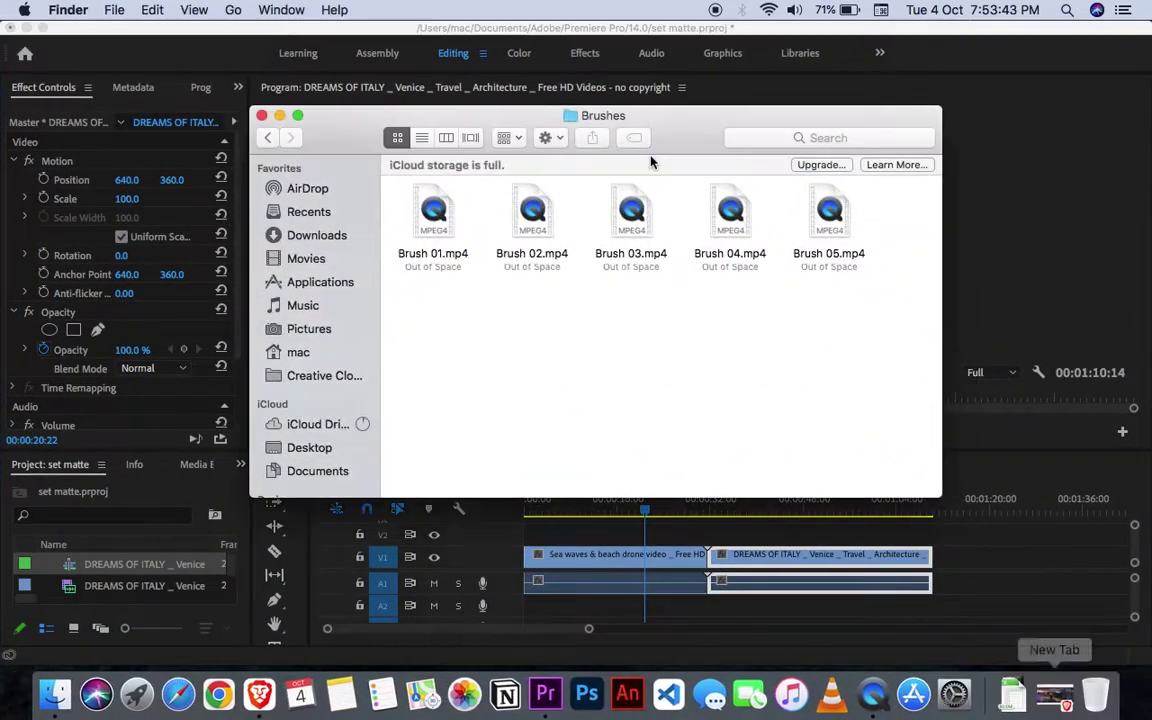
Preview Brush 03.mp4 from the Brushes folder in QuickTime Player and close the player
left_click(634, 228)
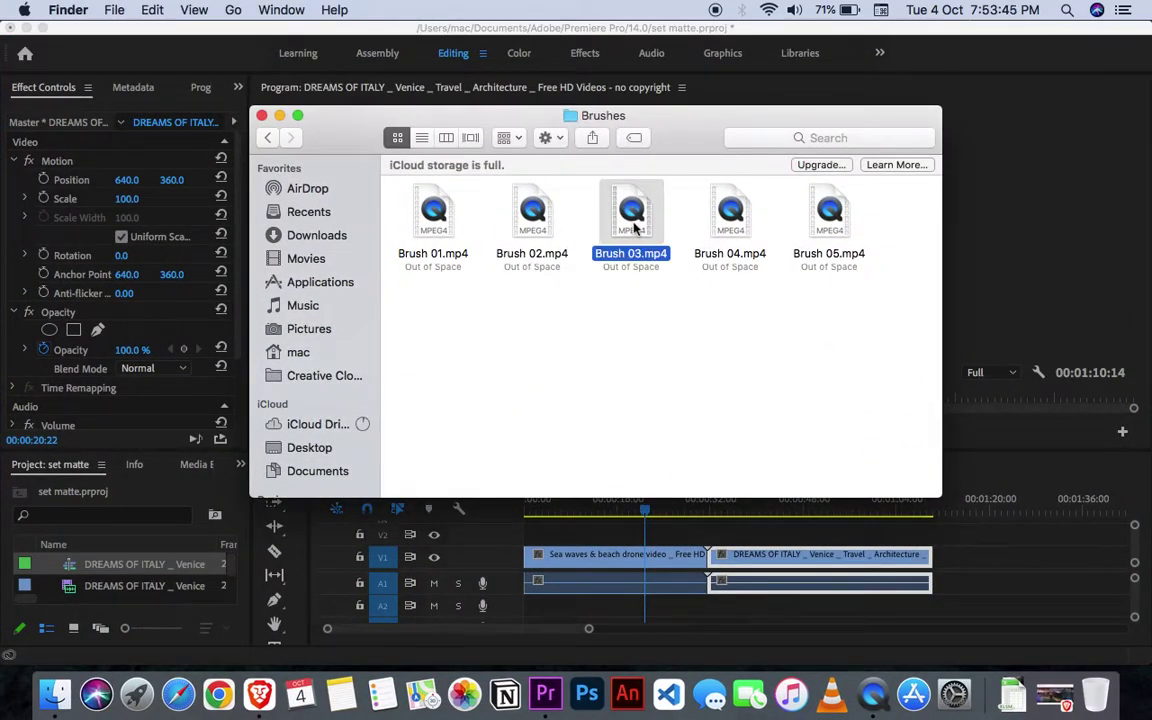
double_click(634, 228)
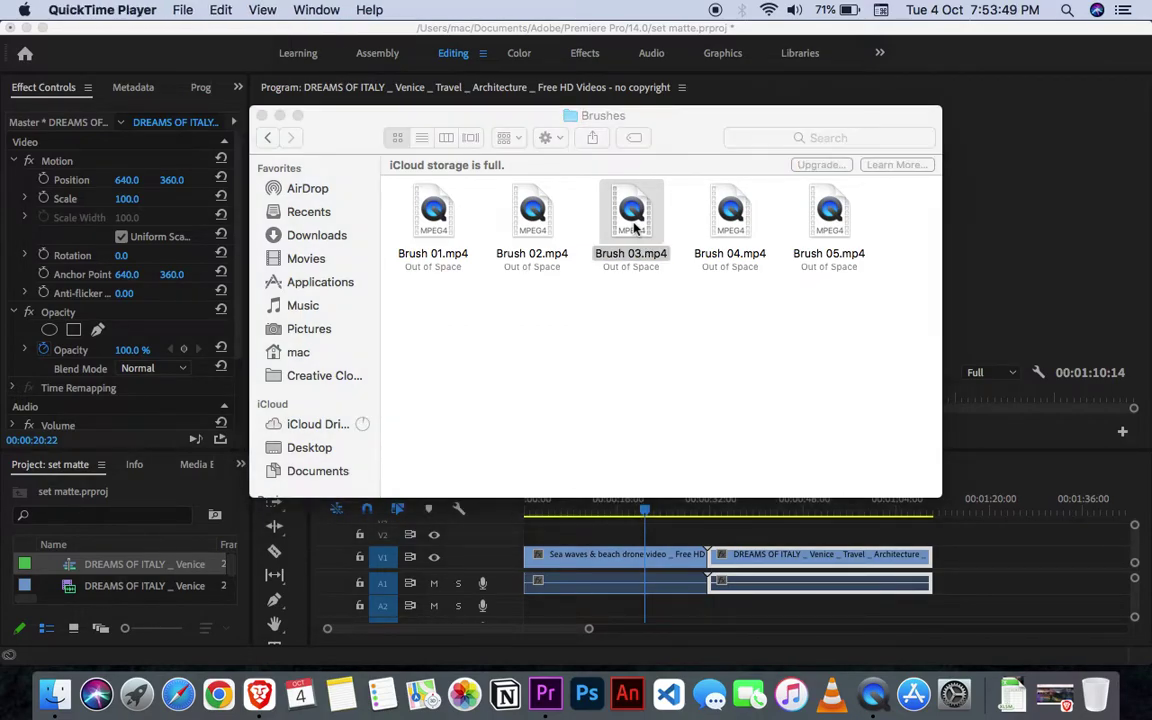
left_click(612, 357)
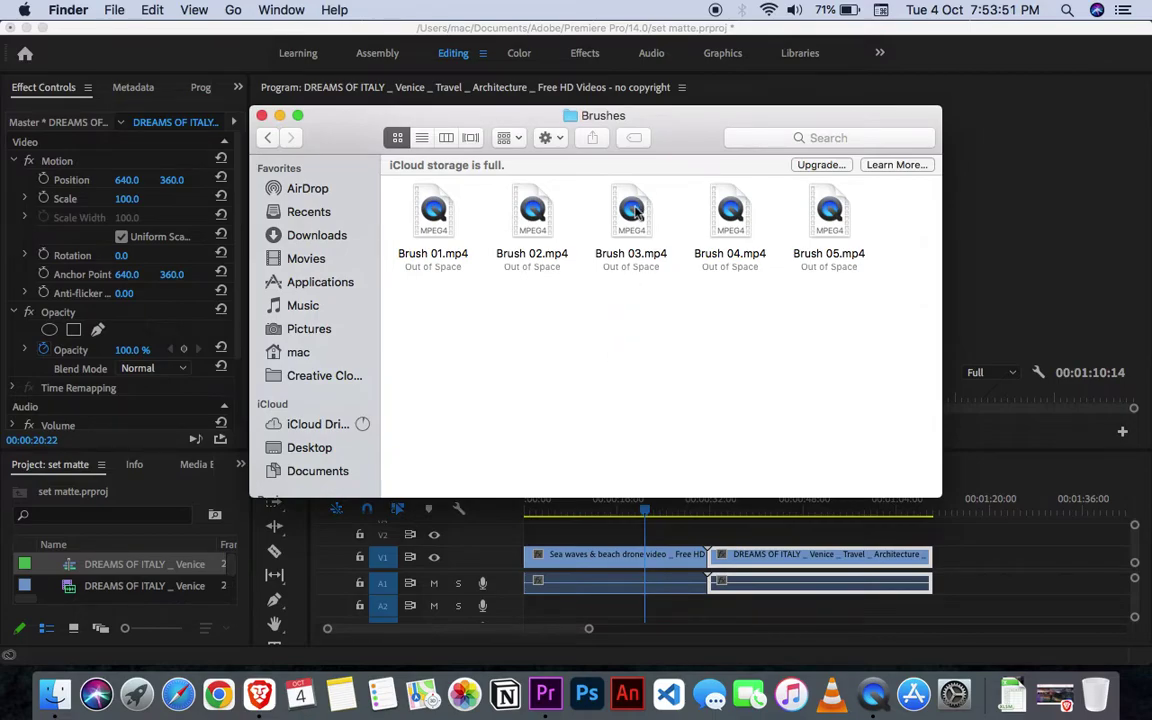
double_click(634, 212)
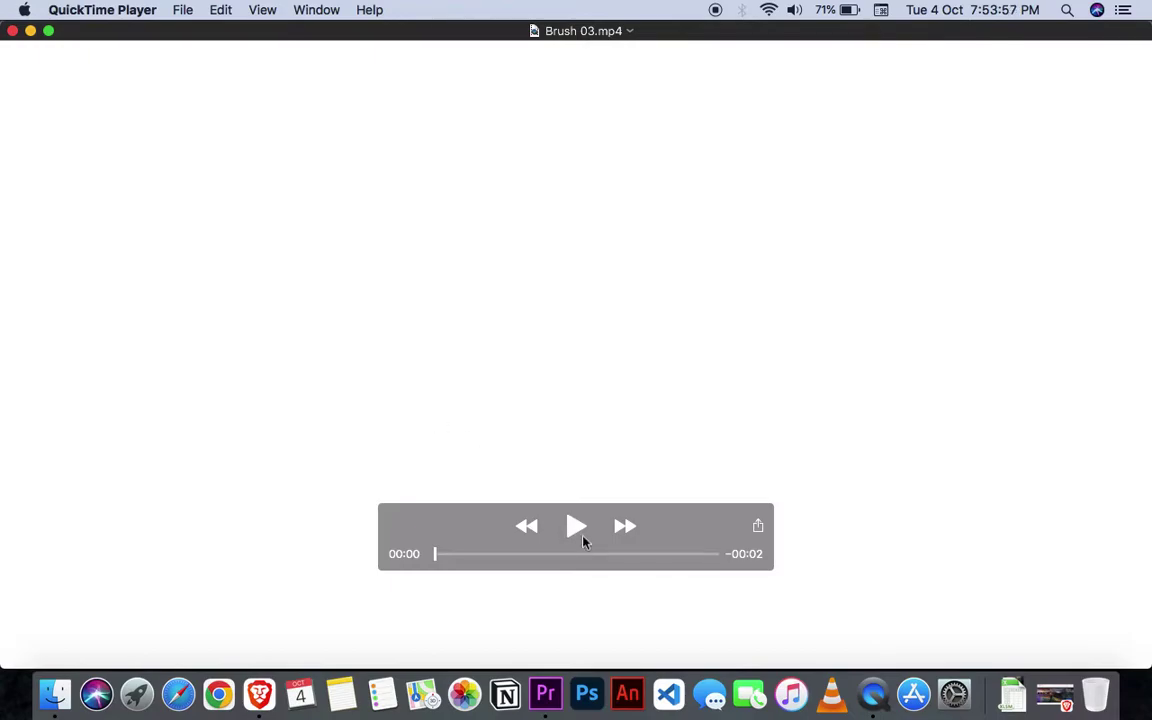
left_click(583, 536)
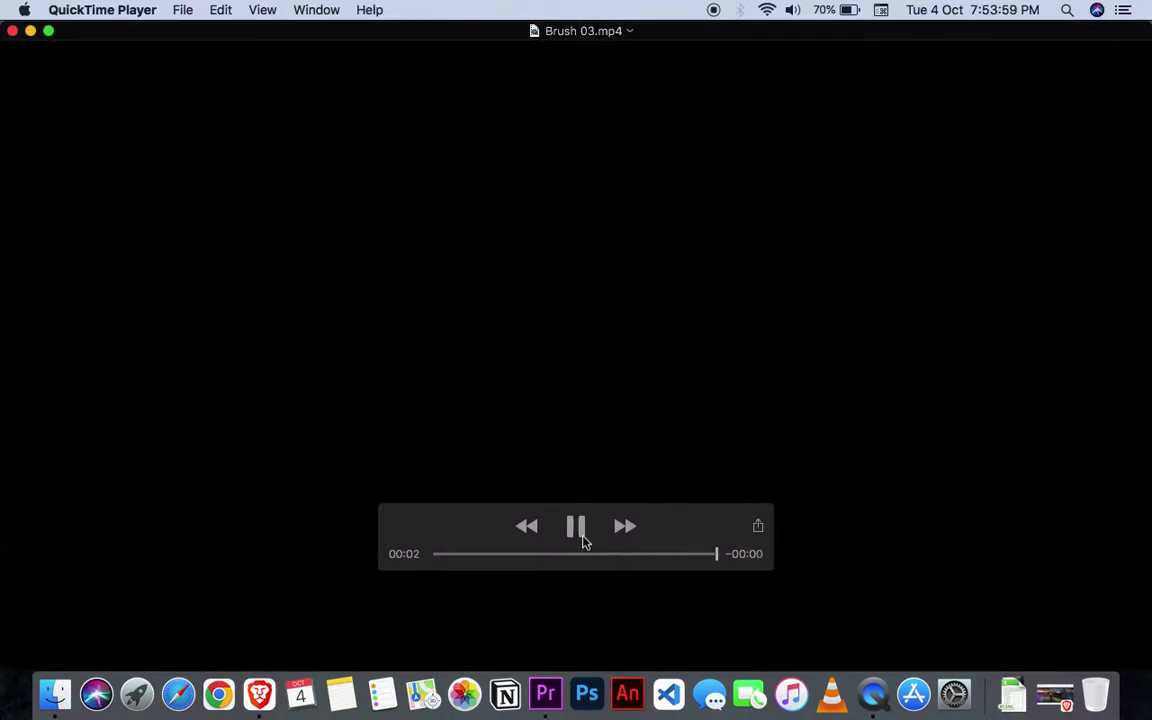
left_click(583, 538)
left_click(12, 31)
Import Brush 03.mp4 into the Premiere Pro project, place it on V2 at the cut between the two clips, and play across it
mouse_move(628, 227)
left_mouse_down()
mouse_move(597, 237)
mouse_move(244, 545)
mouse_move(193, 571)
left_mouse_up()
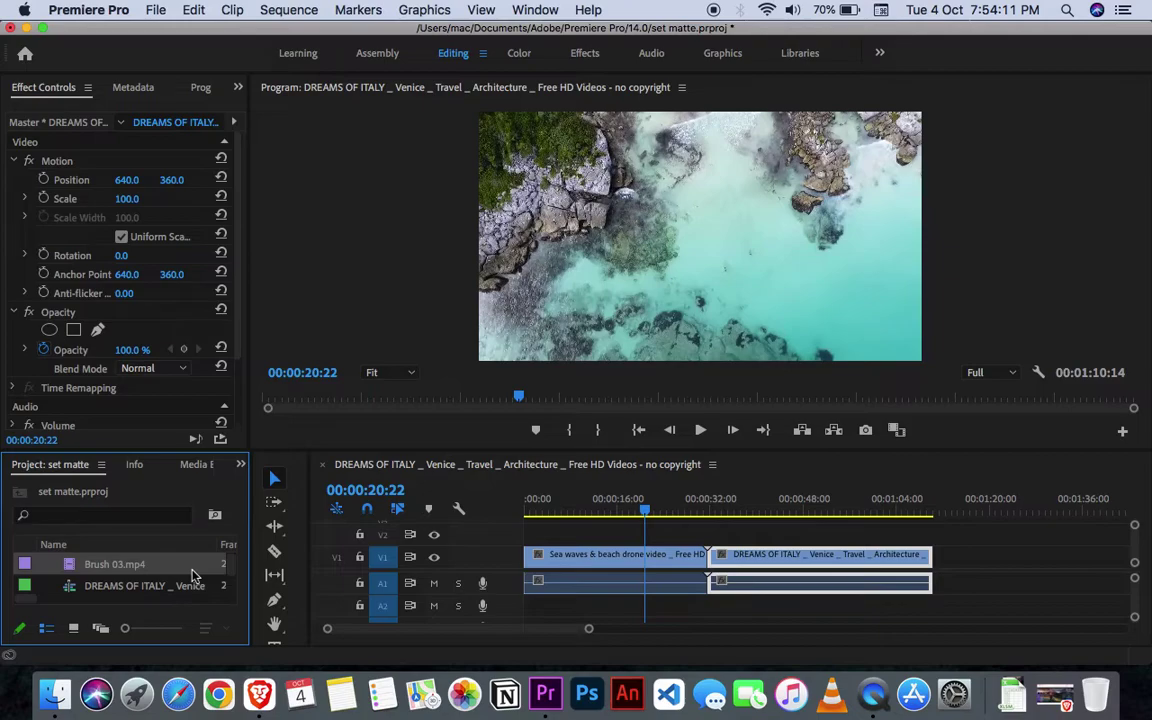
mouse_move(118, 566)
left_mouse_down()
mouse_move(108, 560)
mouse_move(640, 522)
mouse_move(715, 495)
mouse_move(725, 532)
mouse_move(713, 532)
left_mouse_up()
left_click(697, 510)
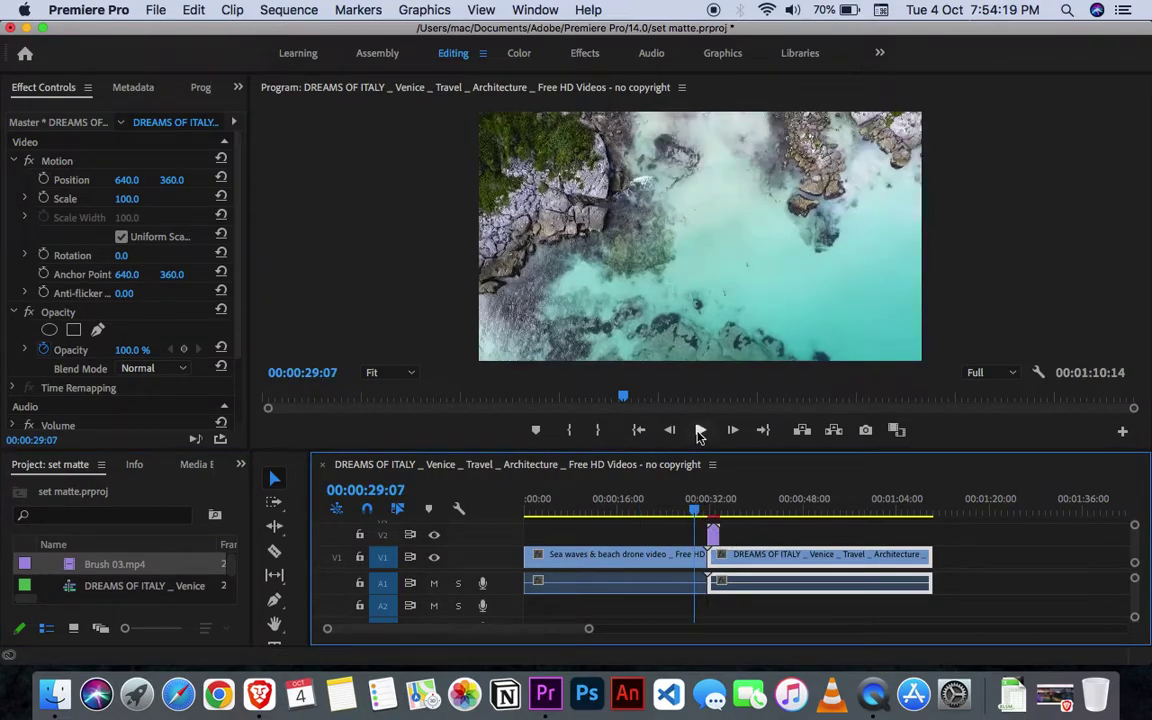
left_click(700, 430)
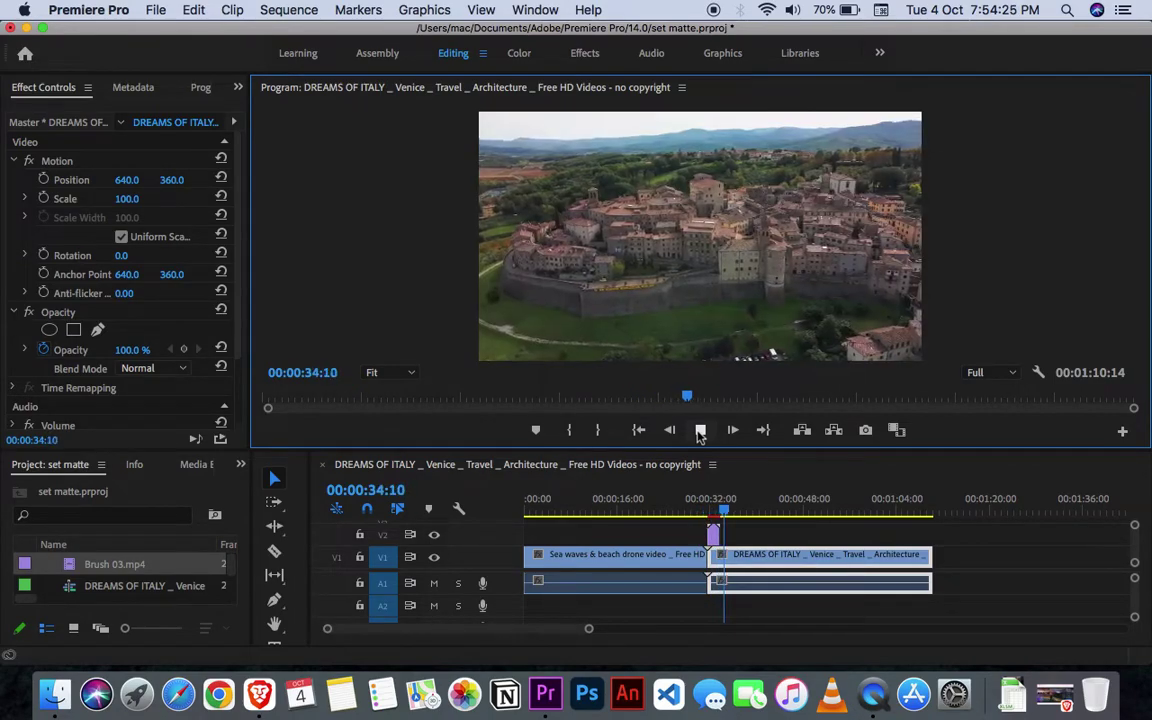
left_click(700, 431)
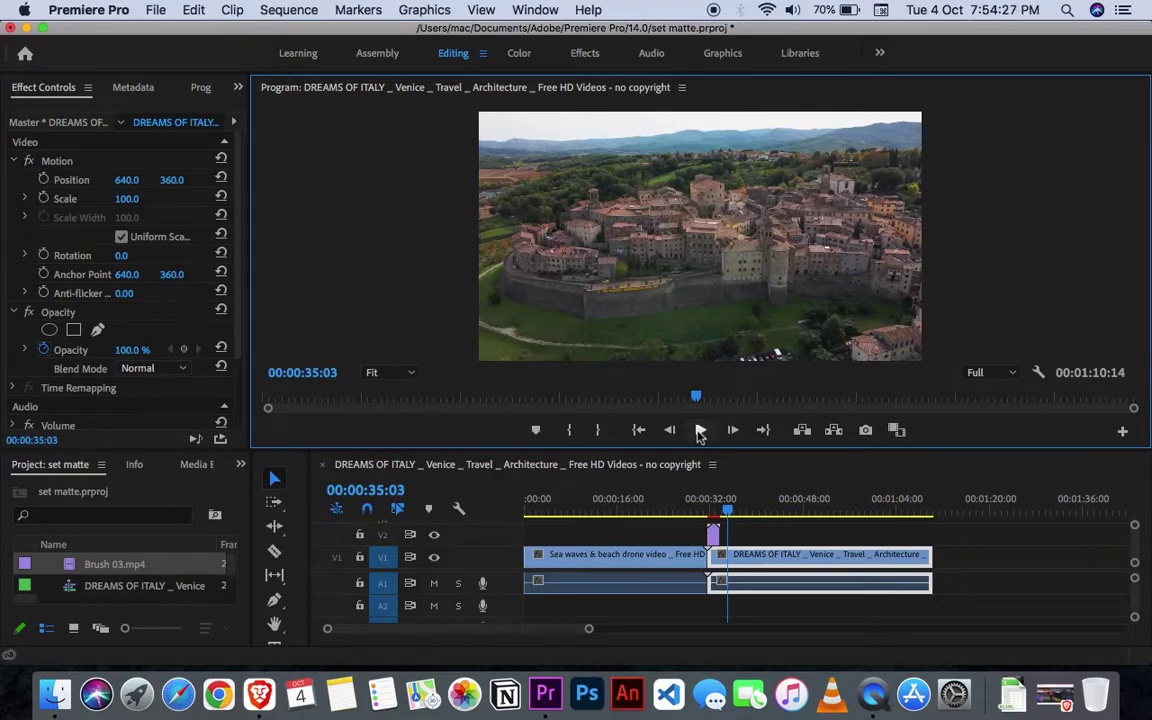
Switch to the Effects workspace and hide video track V2, which holds the Brush 03 clip
left_click(714, 535)
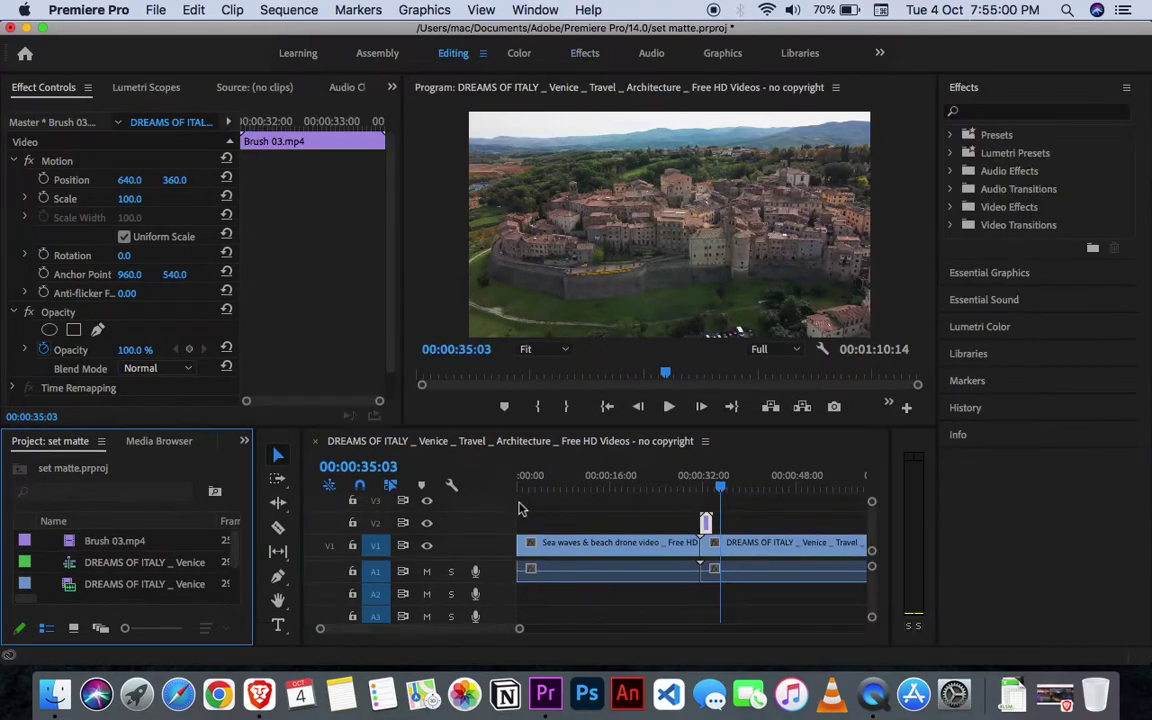
left_click(706, 522)
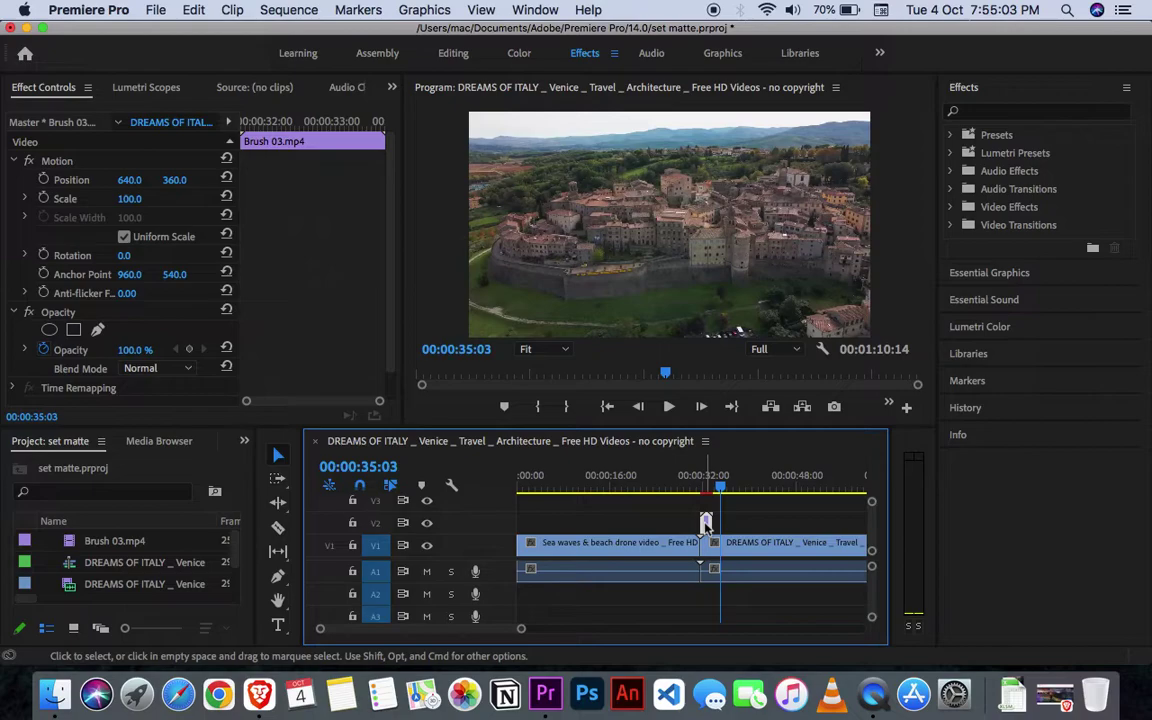
left_click(426, 522)
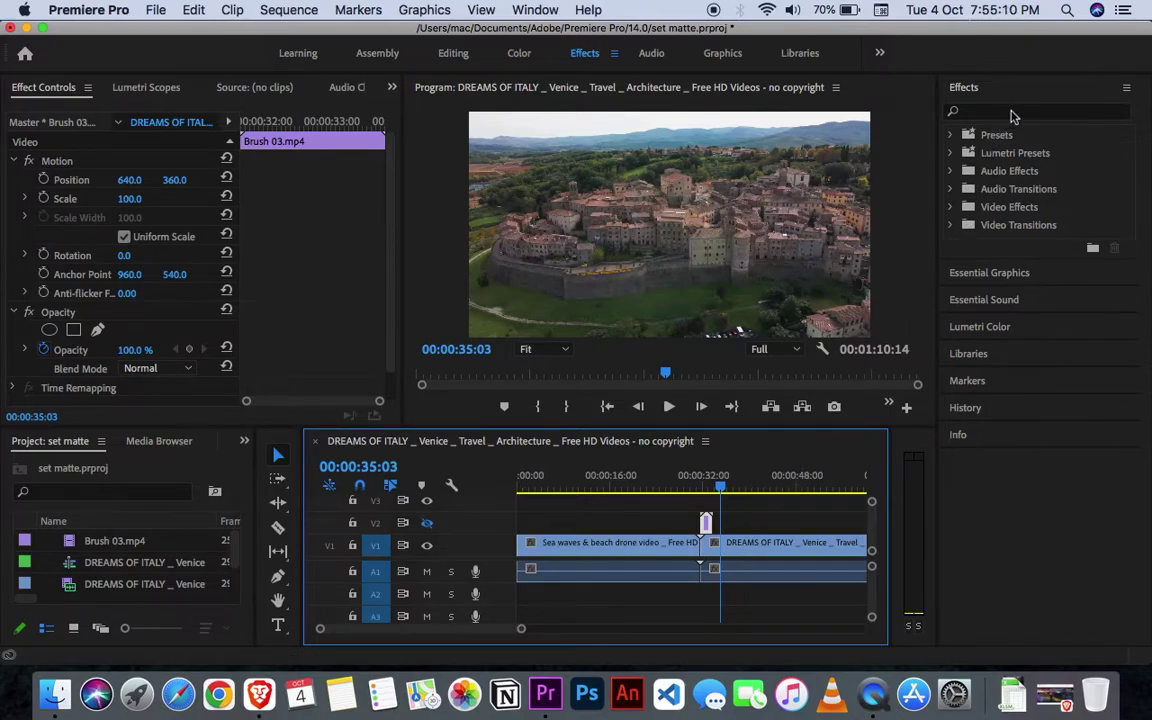
Find the Set Matte video effect and apply it to the DREAMS OF ITALY clip on V1
left_click(1012, 112)
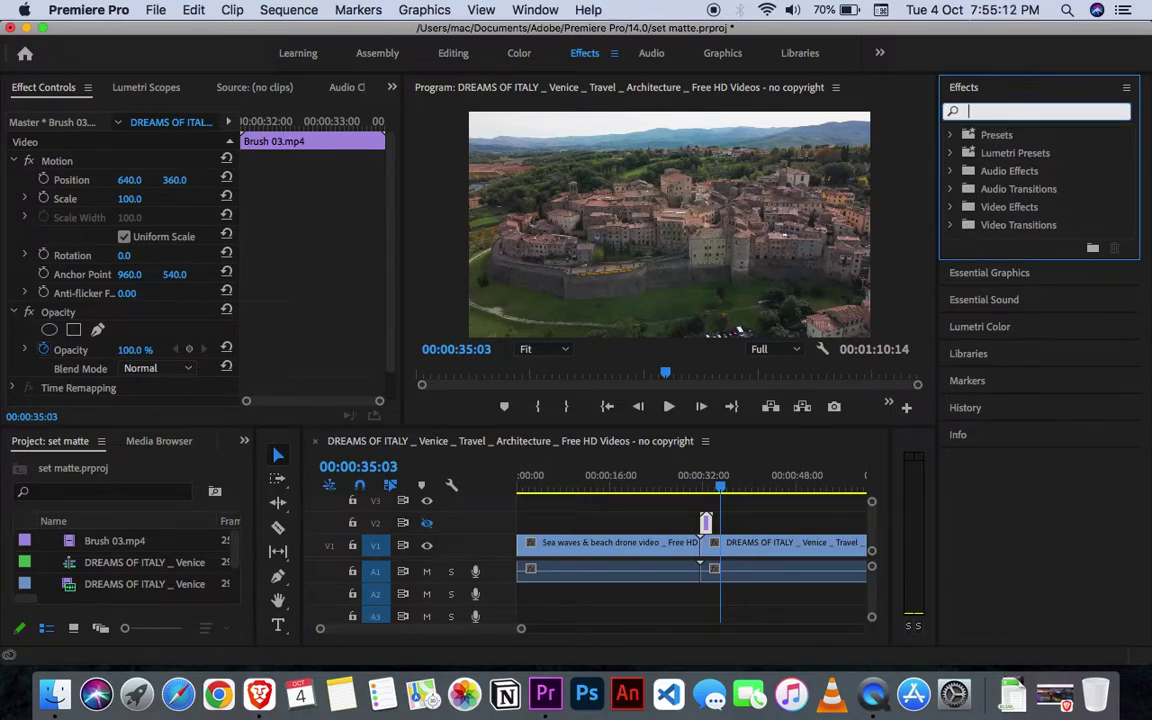
type("set")
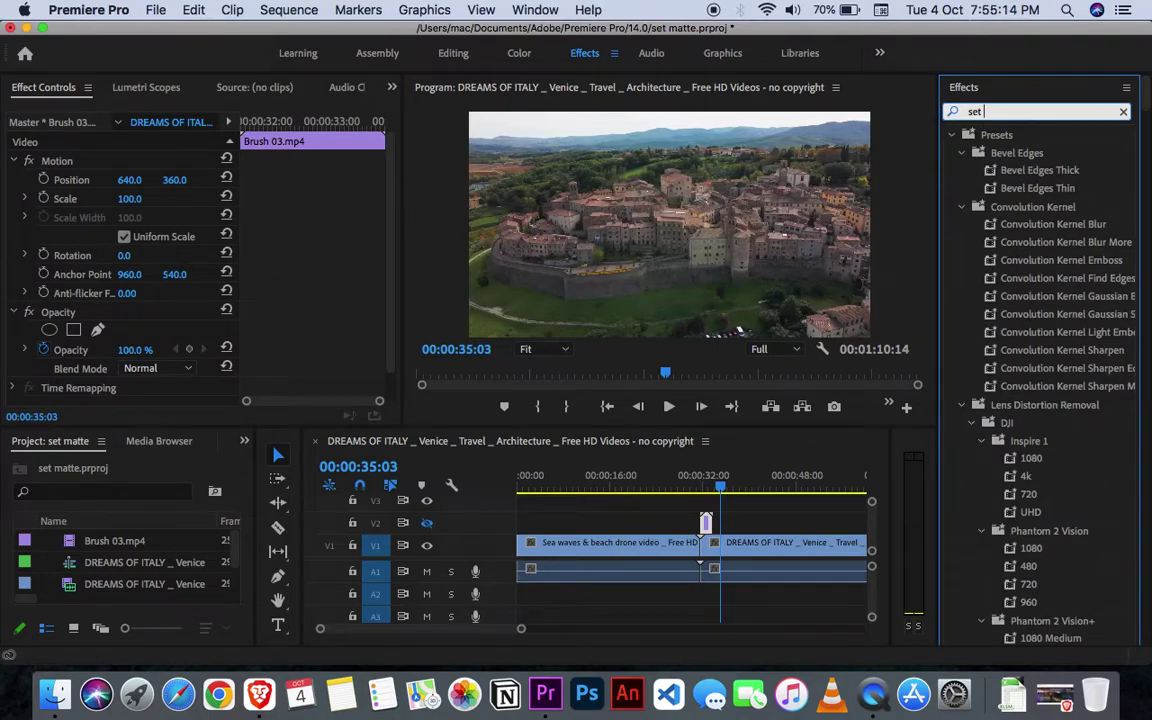
type("matte")
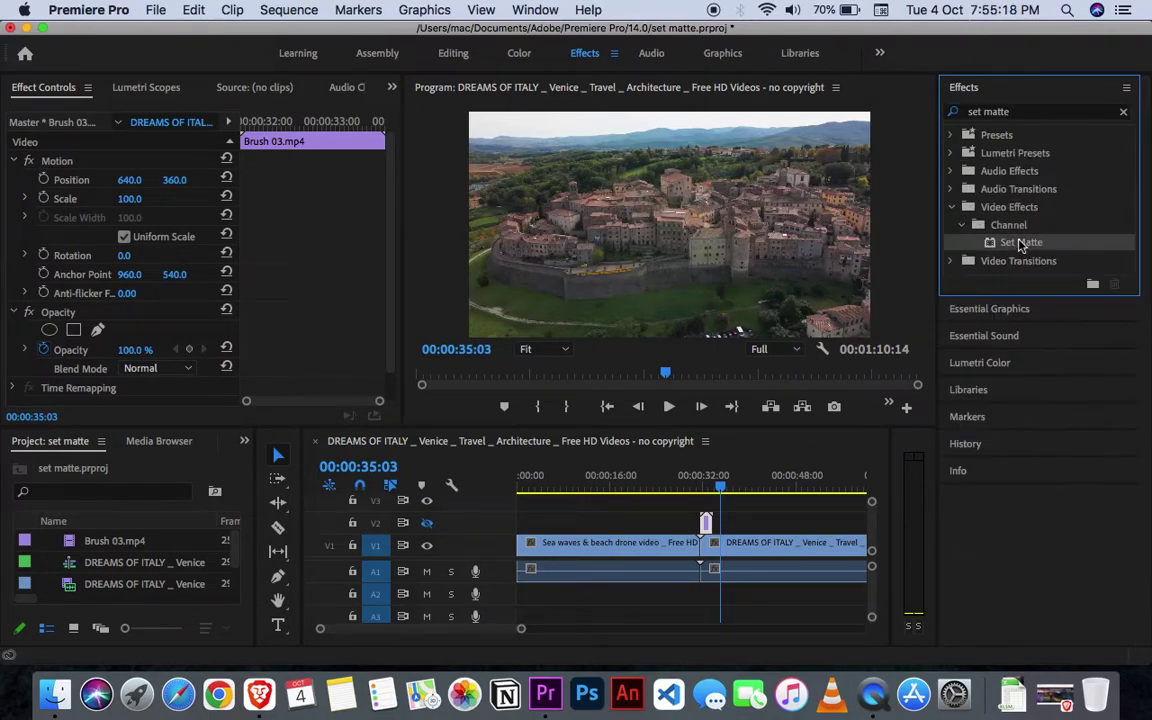
left_click_drag(1020, 245, 753, 558)
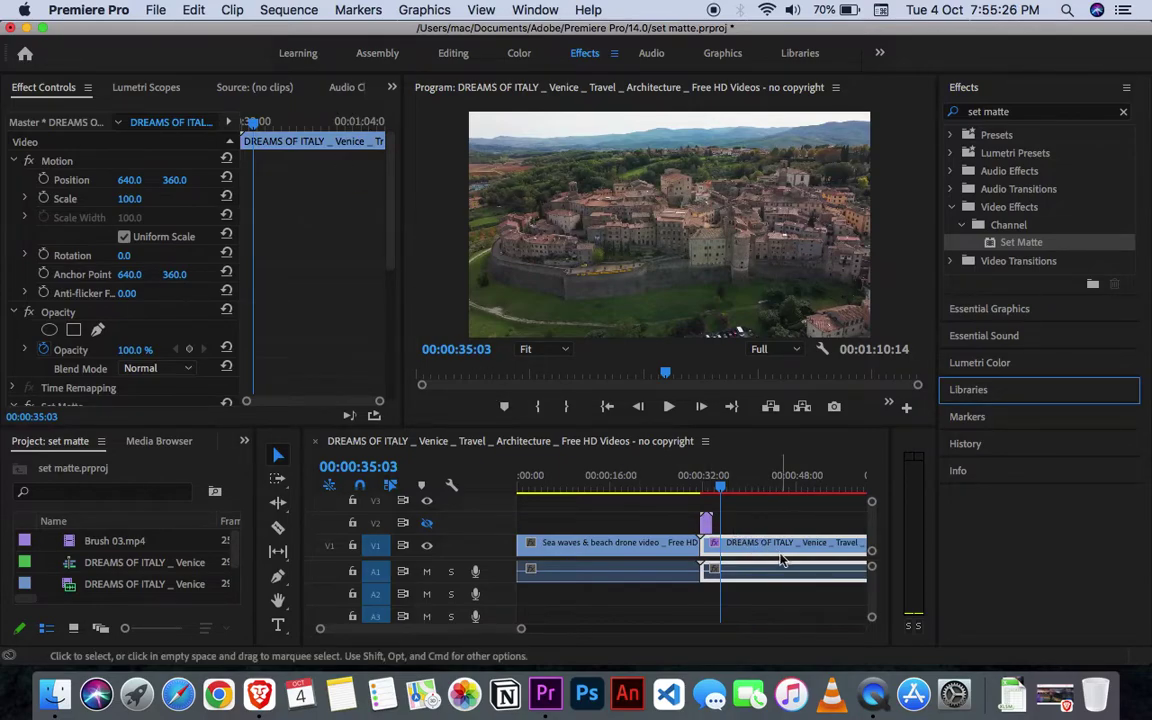
left_click(780, 546)
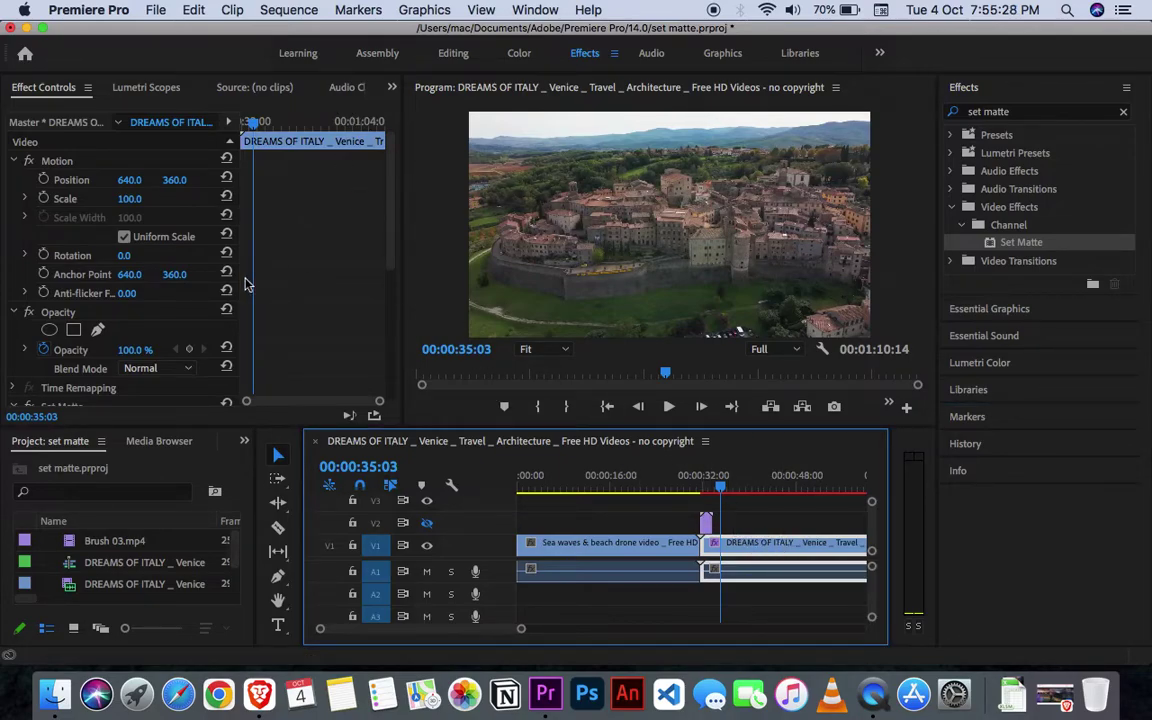
Set the Set Matte effect on the DREAMS OF ITALY clip to take its matte from Video 2, use Luminance, and invert the matte
scroll(285, 296, "down", 5)
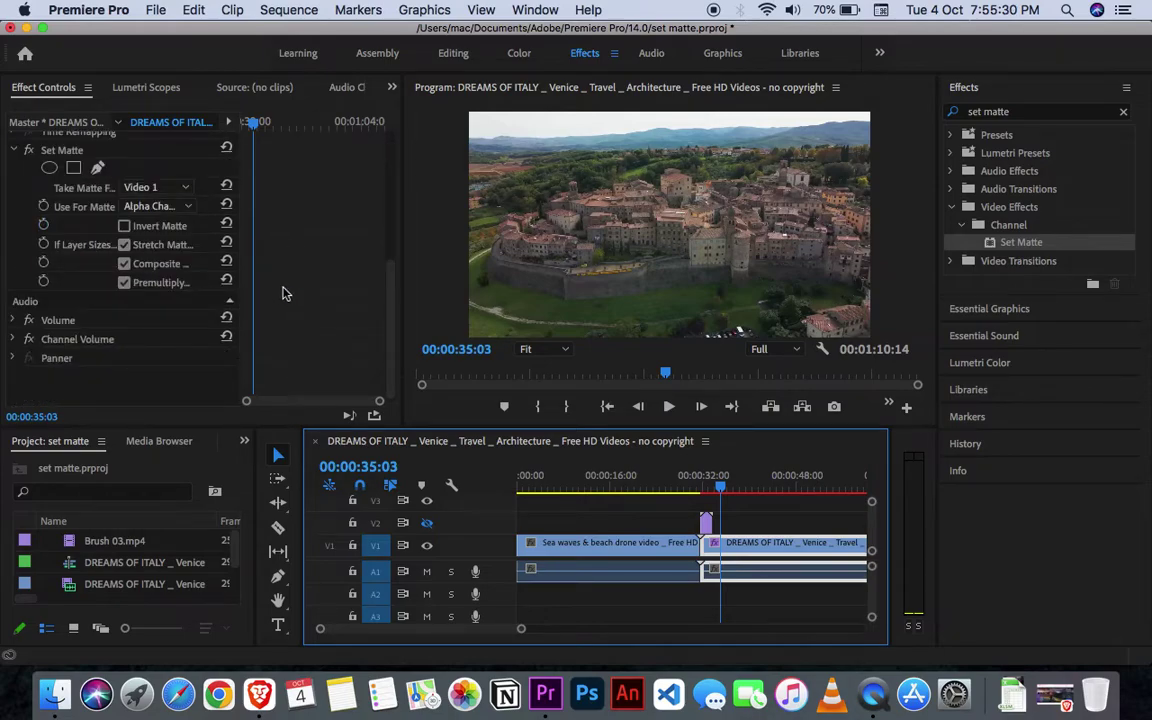
left_click(55, 152)
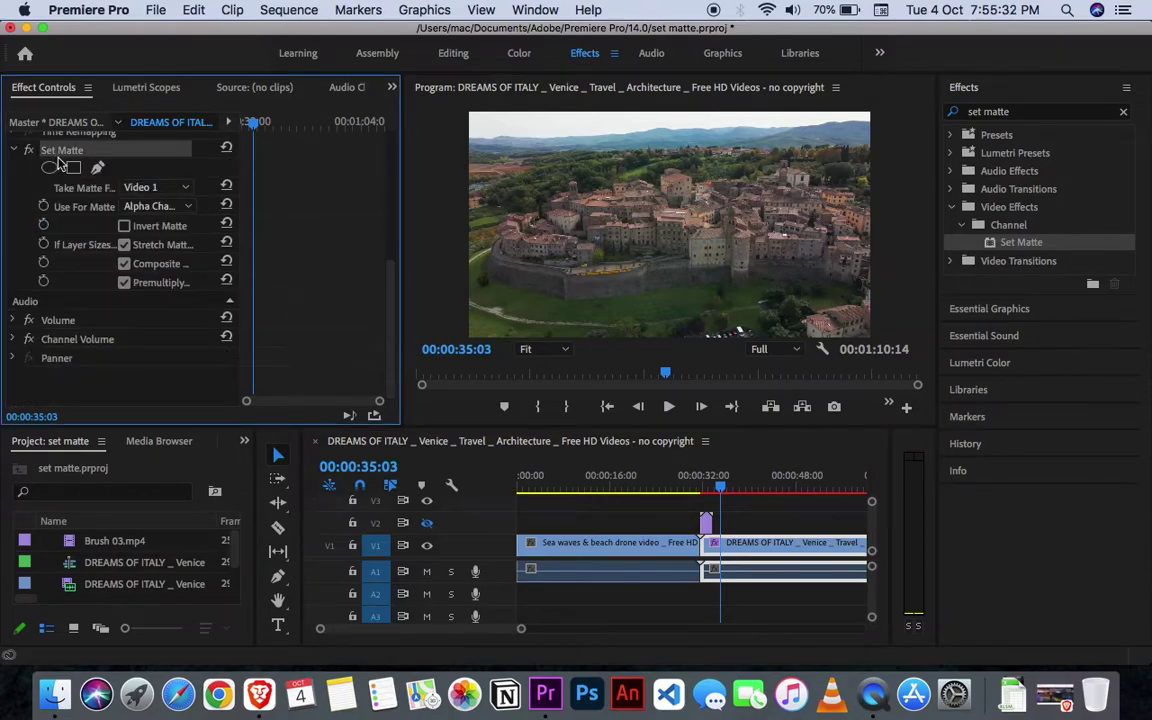
left_click(153, 188)
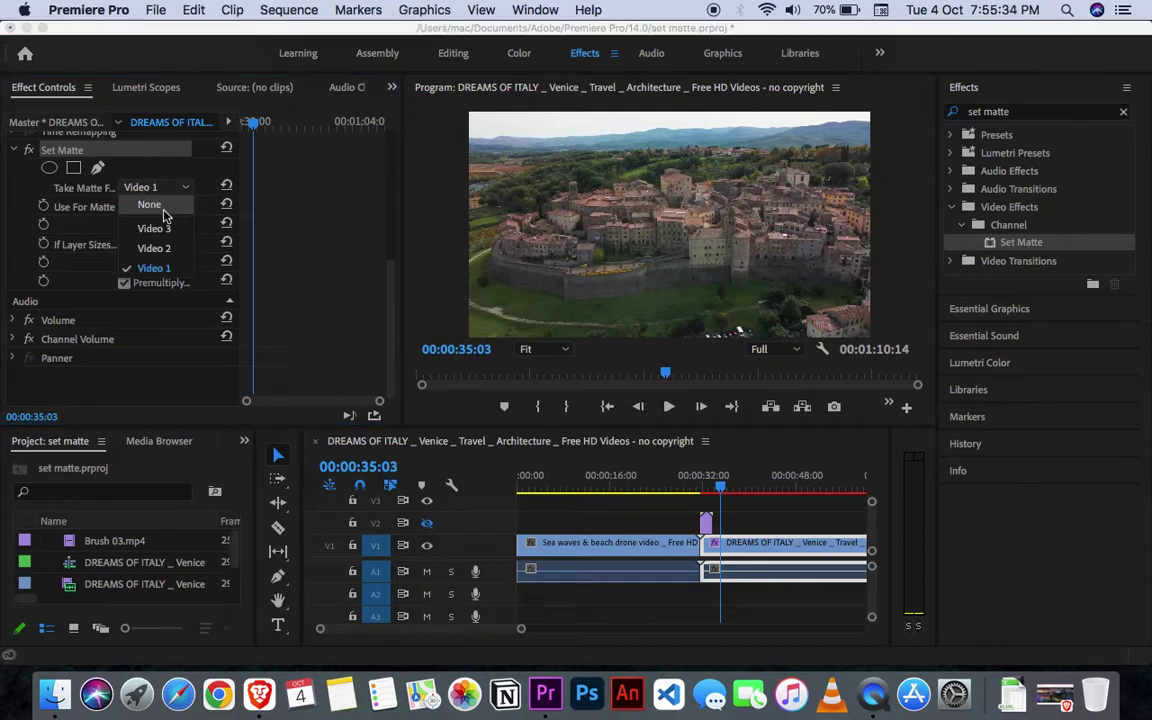
left_click(155, 248)
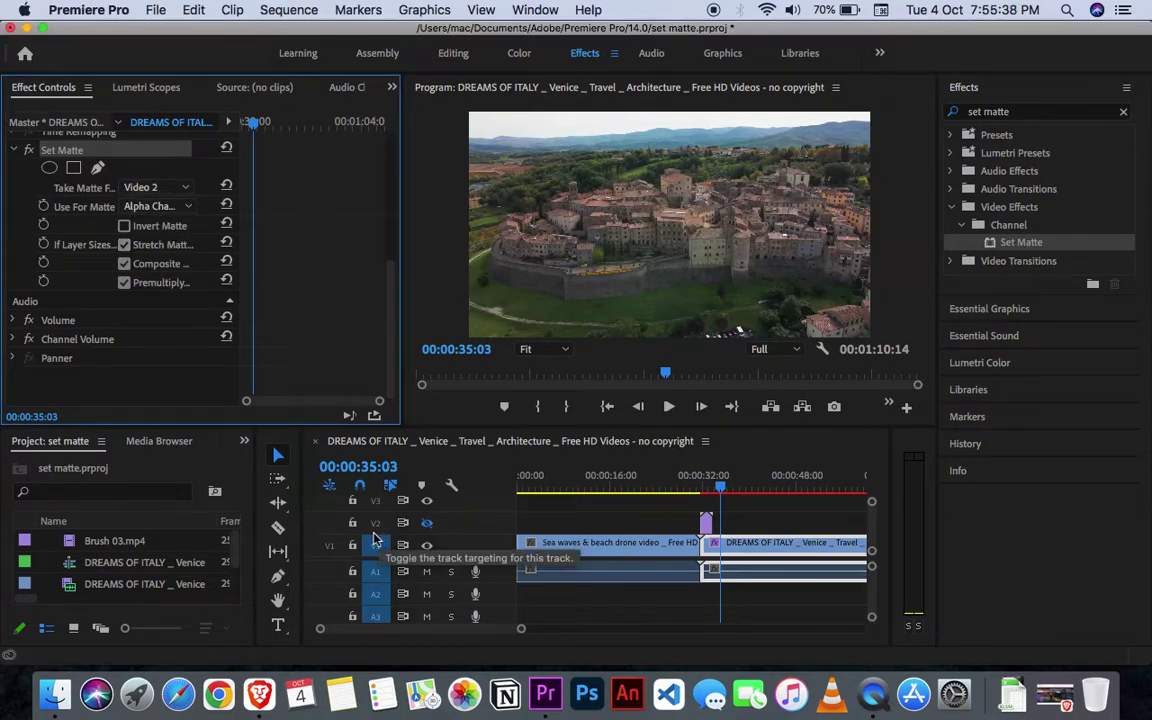
left_click(175, 213)
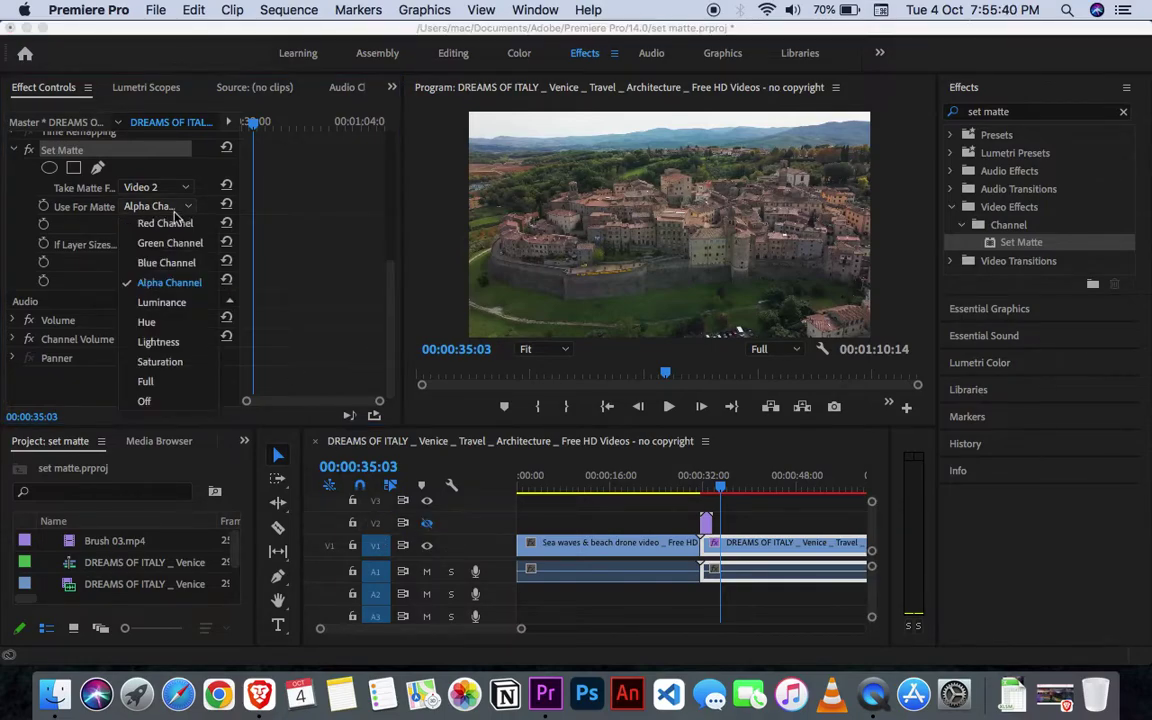
left_click(185, 307)
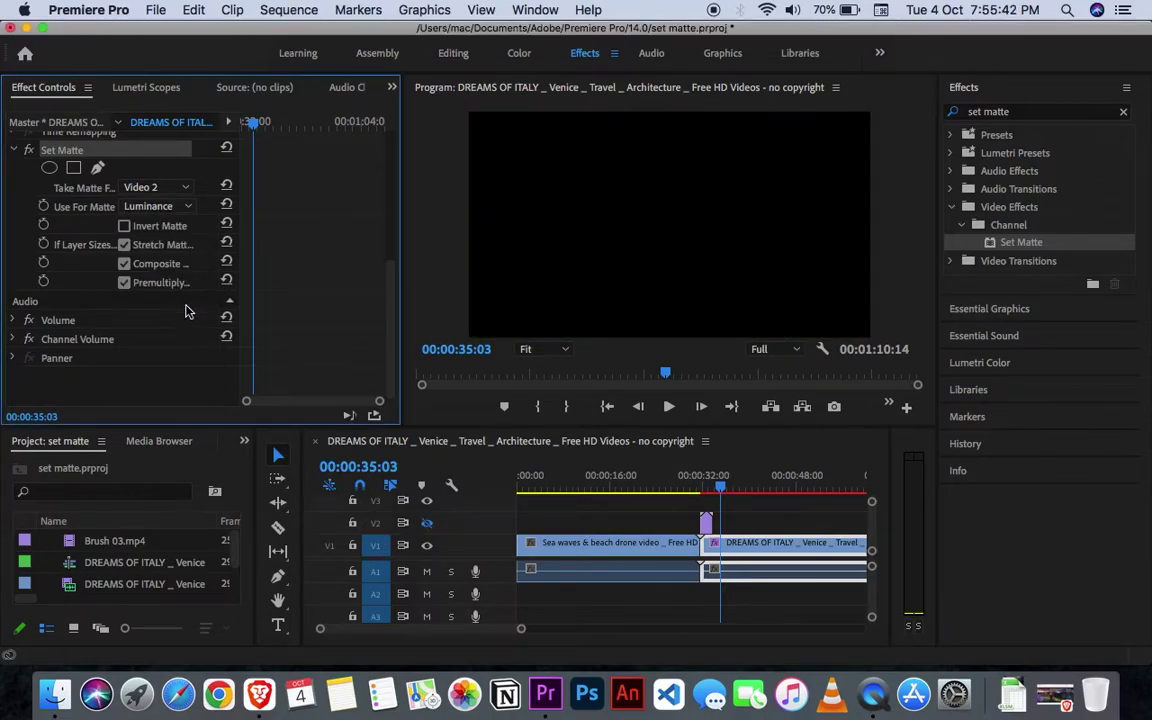
left_click(124, 226)
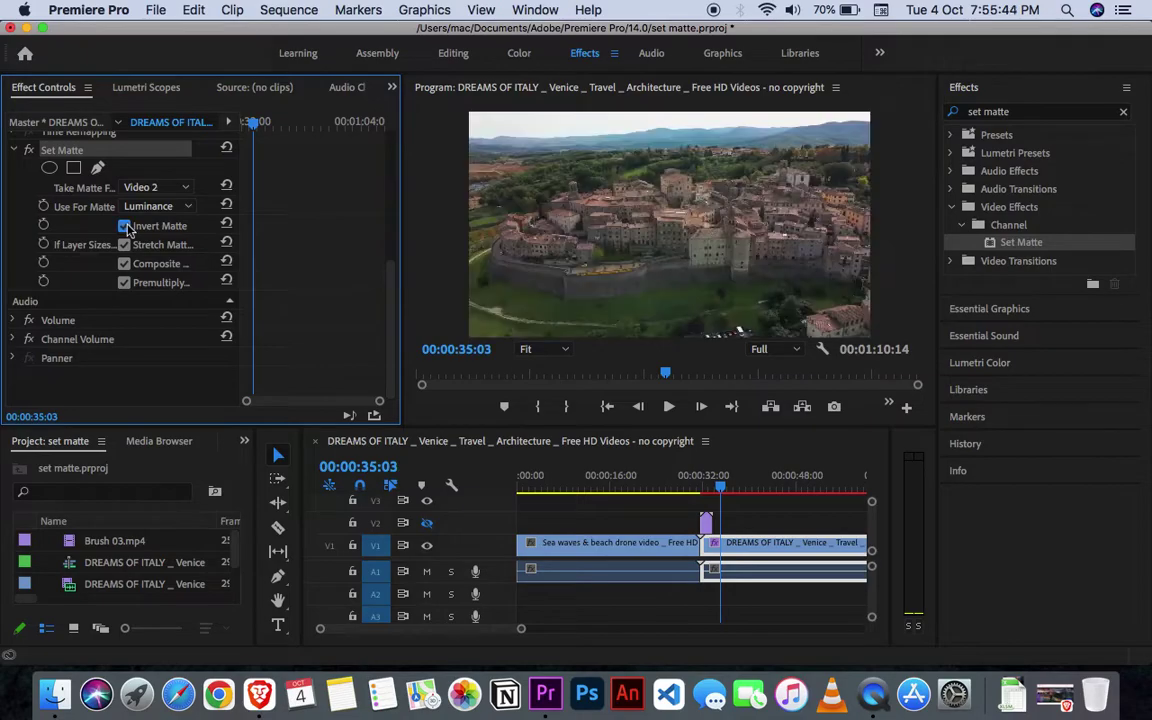
Play the sequence across the cut between the two clips to check the brush transition, and stop after it
left_click(639, 374)
left_click(668, 406)
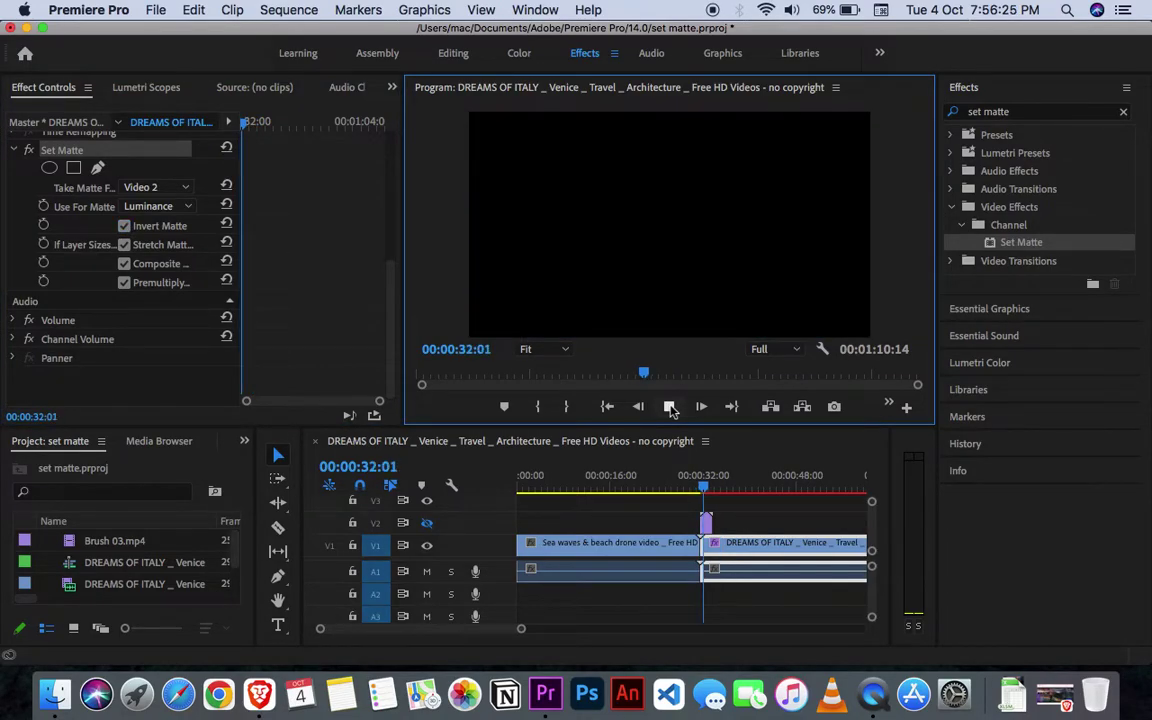
left_click(669, 406)
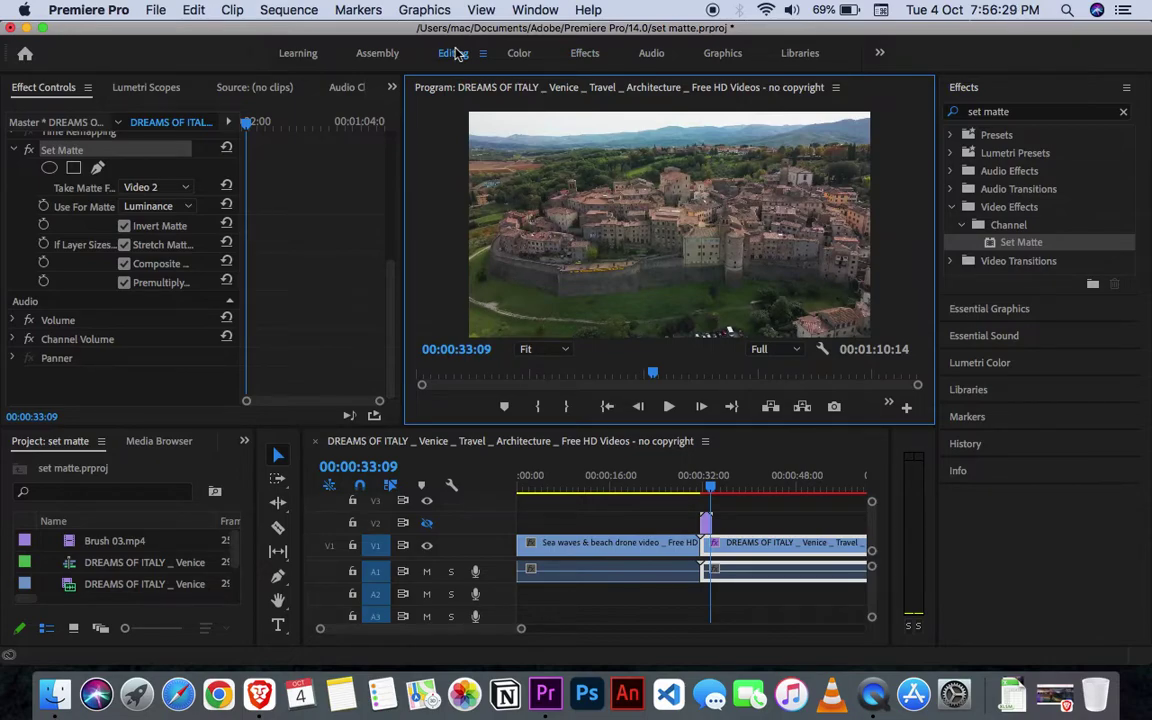
Switch to the Editing workspace and render the sequence's preview for smooth playback
left_click(455, 53)
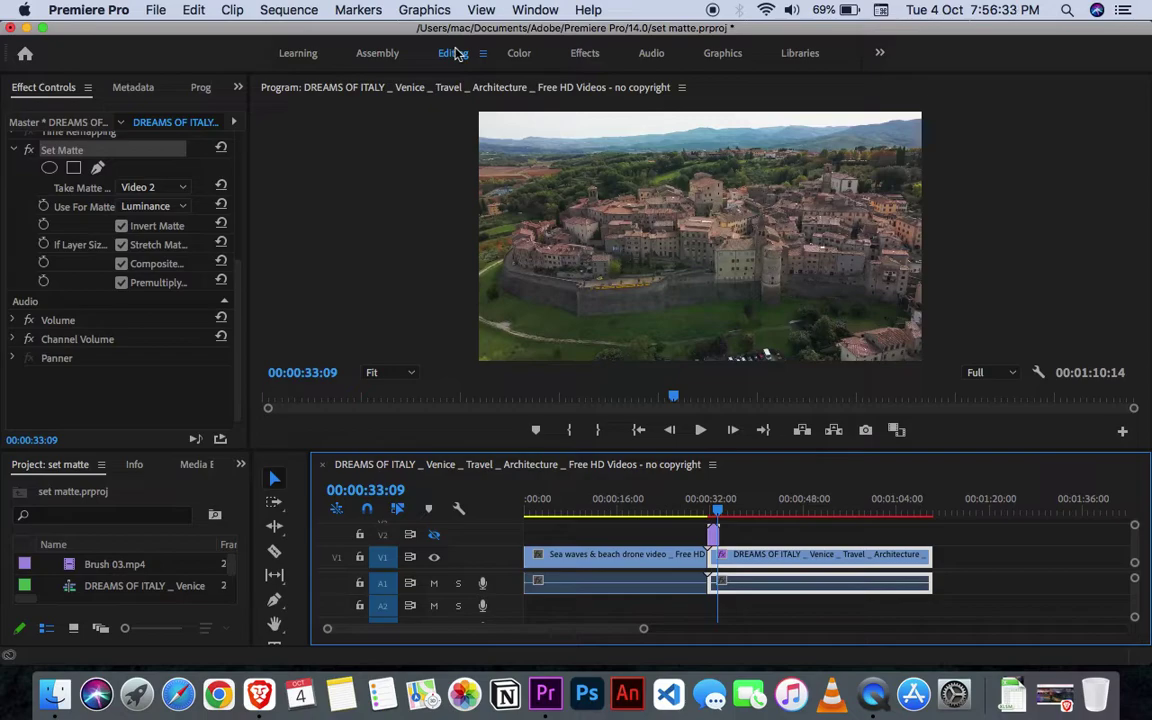
key("Return")
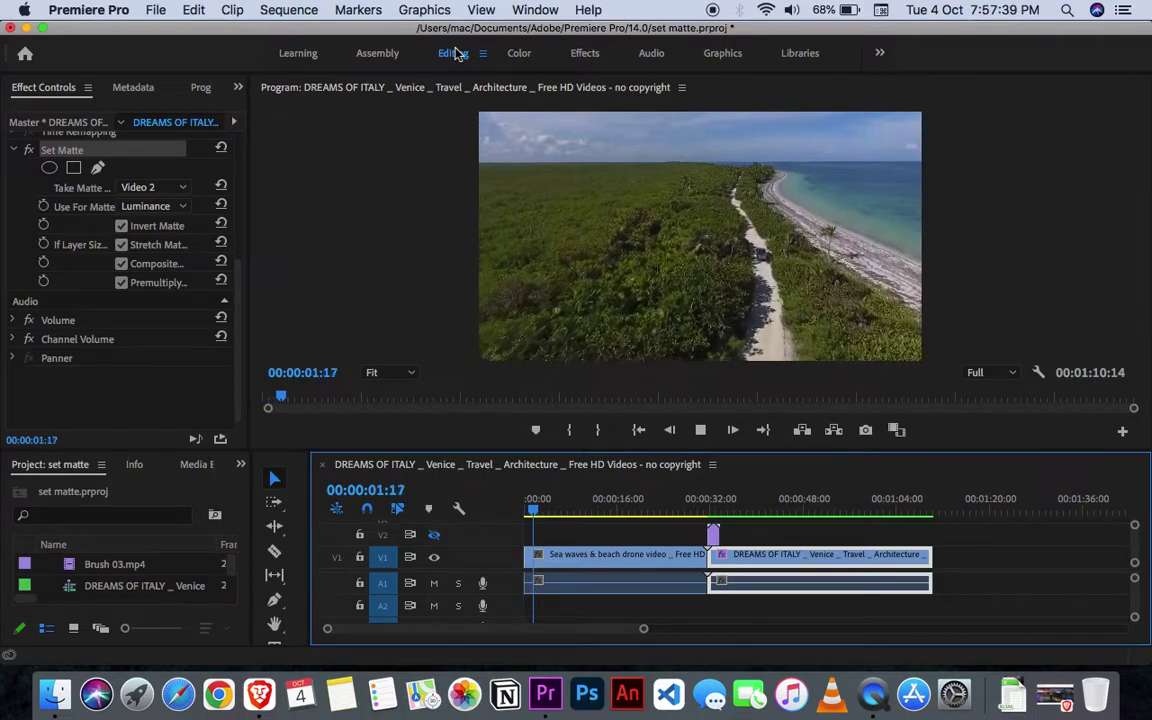
Play the rendered brush transition twice, starting each time from shortly before the cut between the two clips
left_click(676, 500)
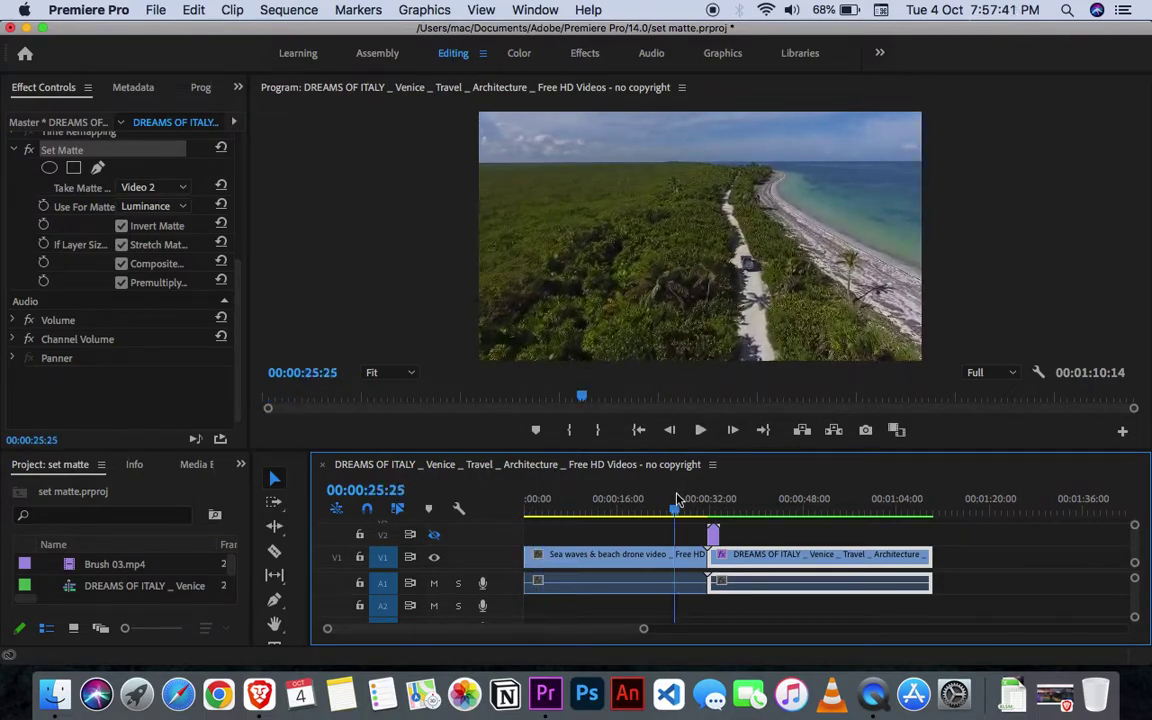
left_click(701, 430)
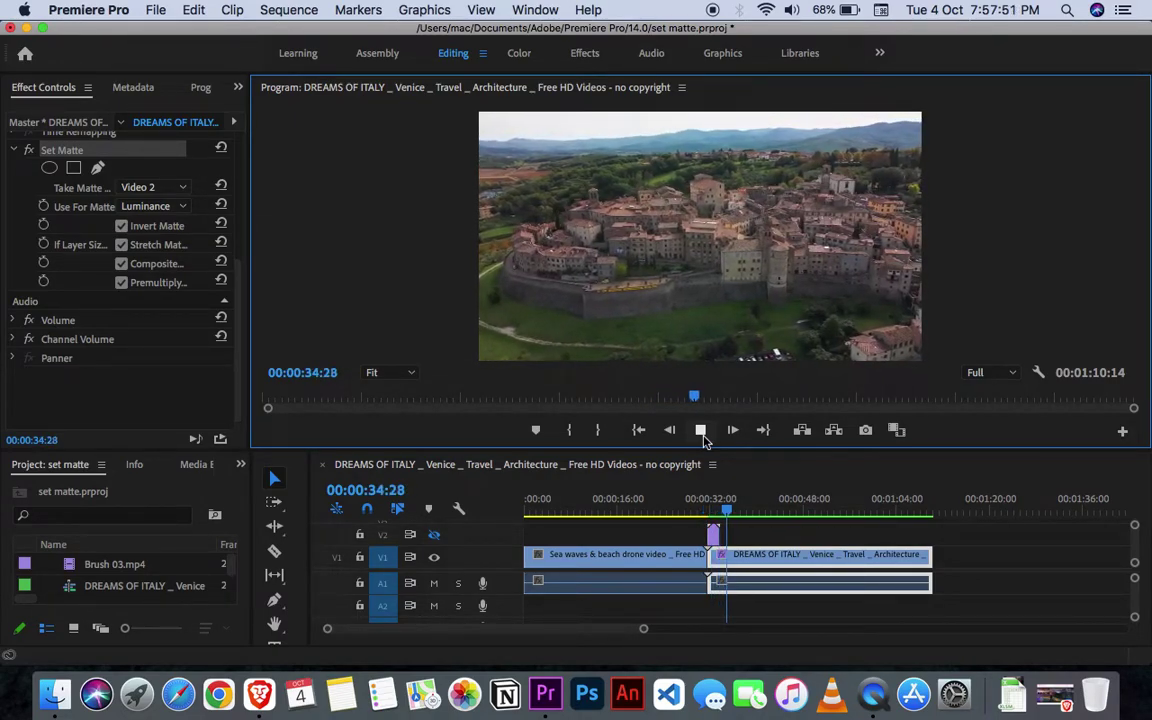
left_click(703, 438)
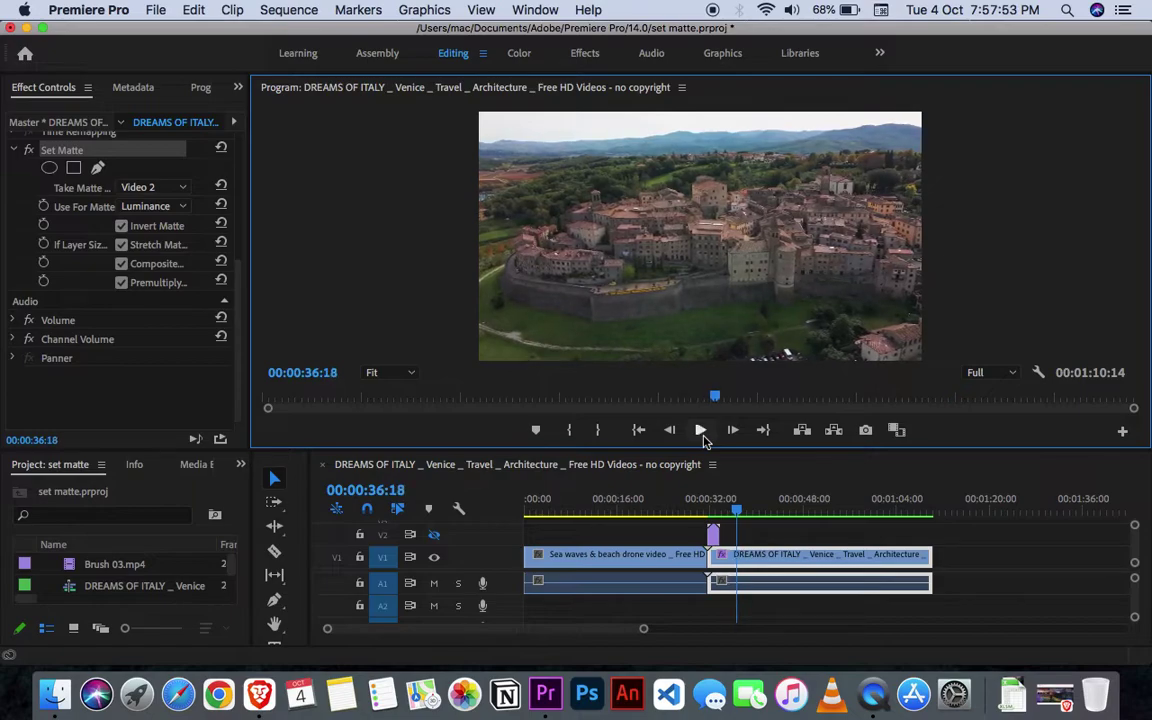
left_click(678, 492)
left_click(703, 431)
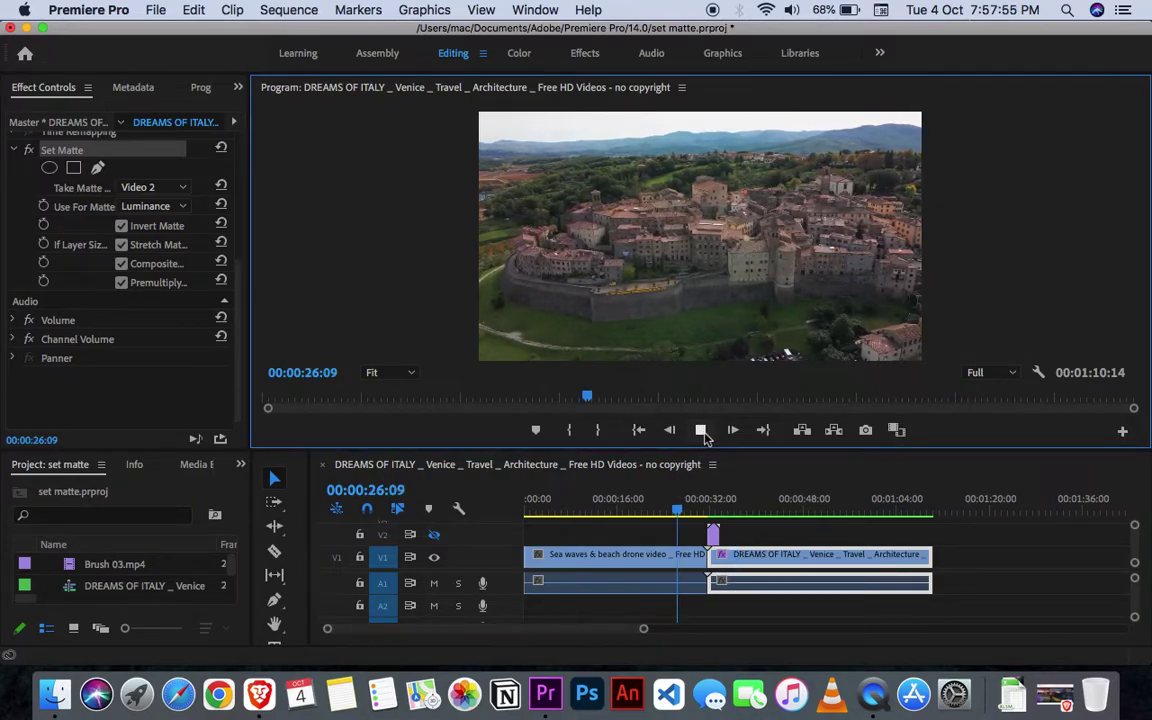